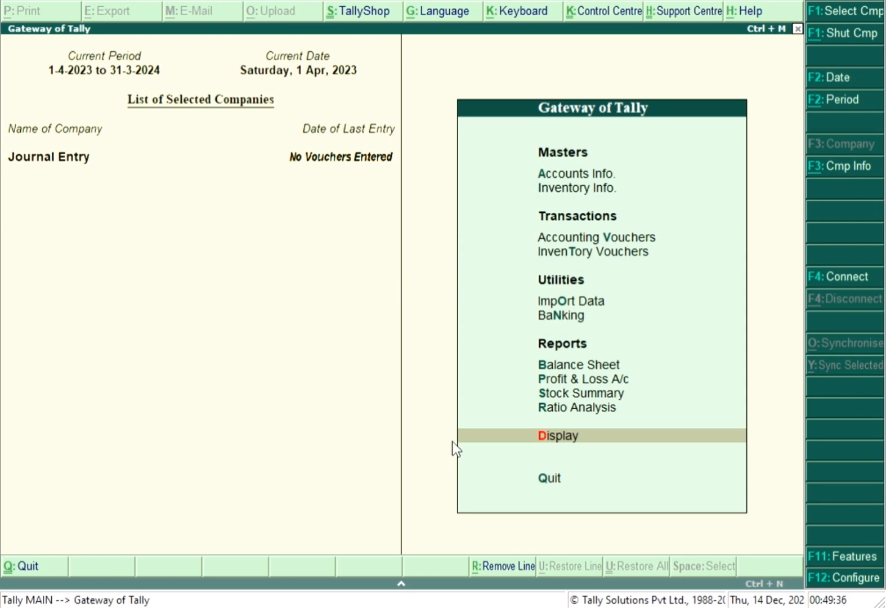
Open accounting voucher creation on a new journal voucher for the Journal Entry company.
{"action": "key", "text": "Up"}
{"action": "key", "text": "Up"}
{"action": "key", "text": "Up"}
{"action": "key", "text": "Up"}
{"action": "key", "text": "Up"}
{"action": "key", "text": "Up"}
{"action": "key", "text": "Up"}
{"action": "key", "text": "Up"}
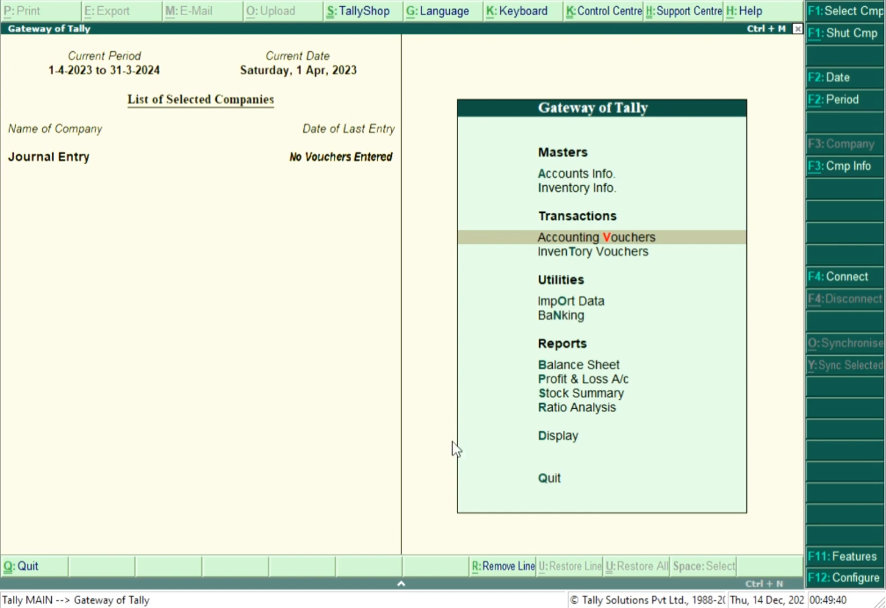
{"action": "key", "text": "Return"}
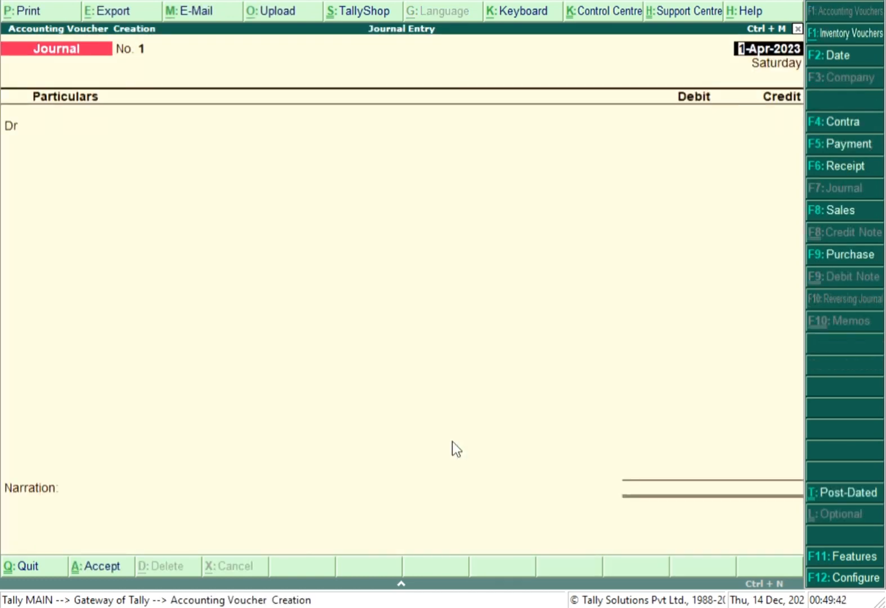
Keep the journal date 1-Apr-2023 and debit Profit & Loss A/c with 4,000.
{"action": "key", "text": "Return"}
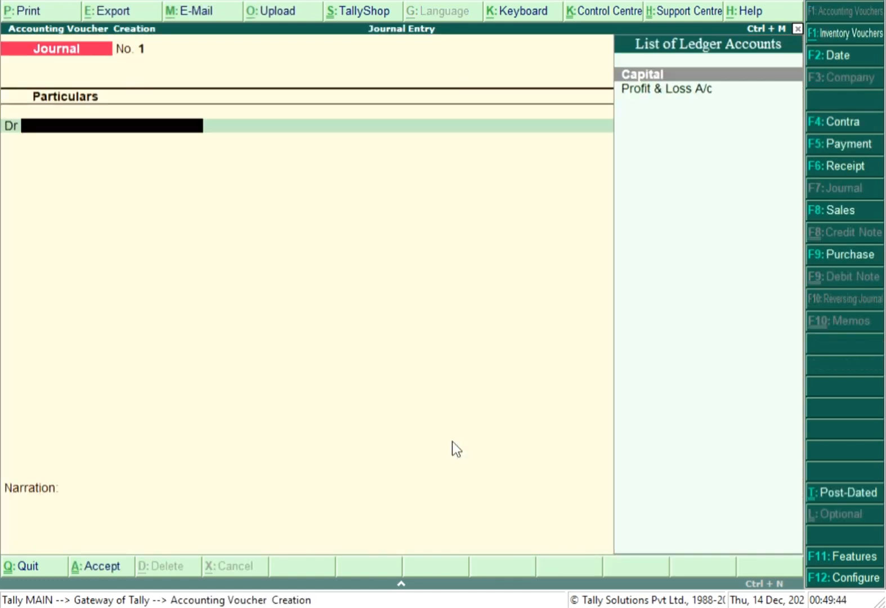
{"action": "key", "text": "Down"}
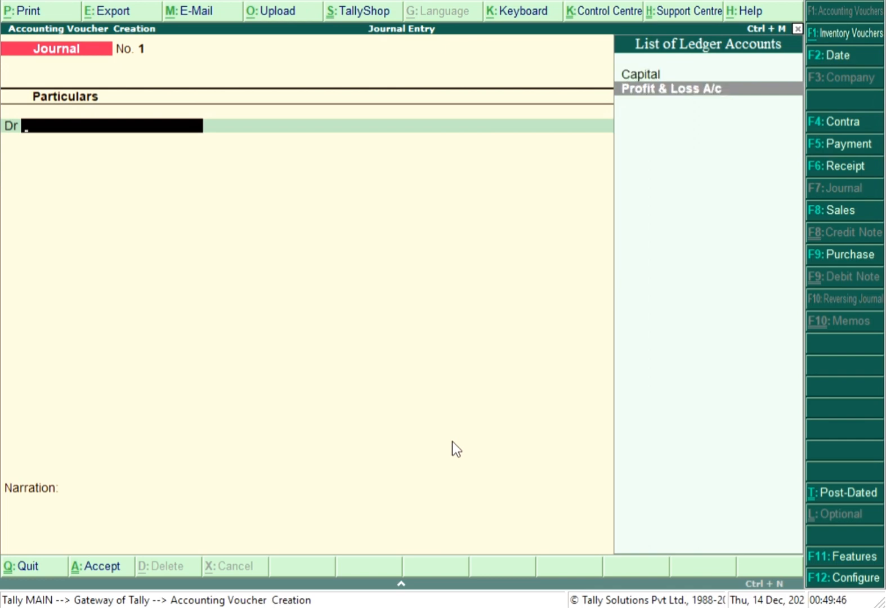
{"action": "key", "text": "Return"}
{"action": "type", "text": "40"}
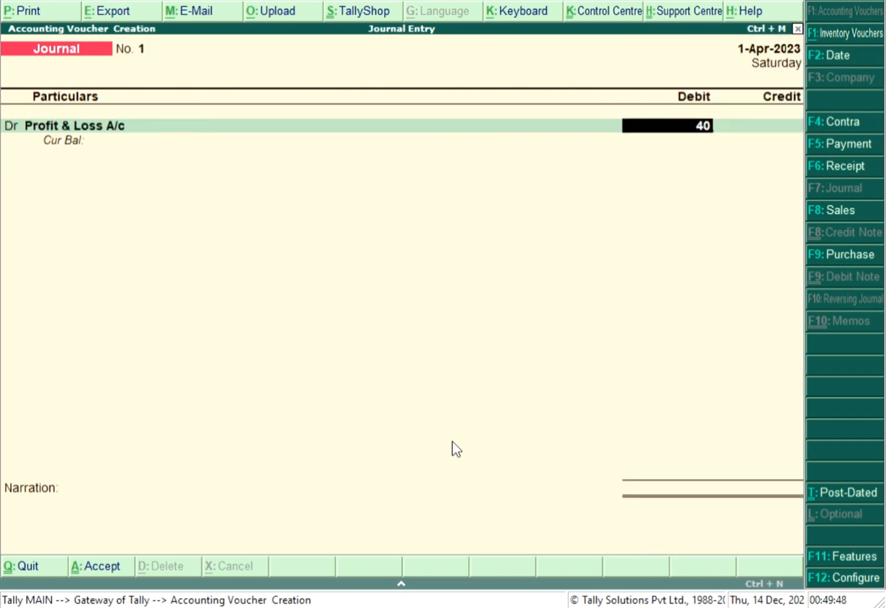
{"action": "type", "text": "00"}
{"action": "key", "text": "Return"}
Credit Capital with 4,000 and save the journal voucher without a narration.
{"action": "key", "text": "Return"}
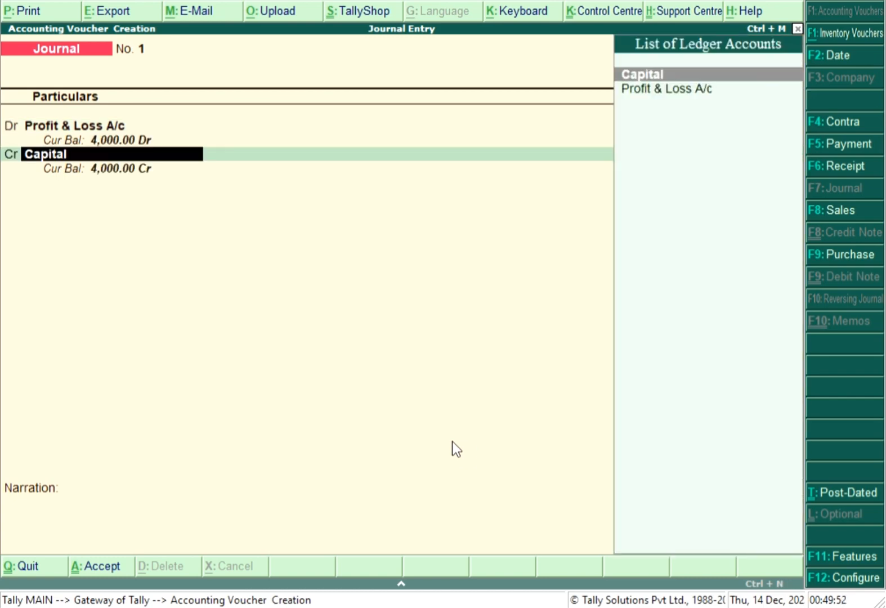
{"action": "key", "text": "Return"}
{"action": "key", "text": "Return"}
{"action": "key", "text": "Return"}
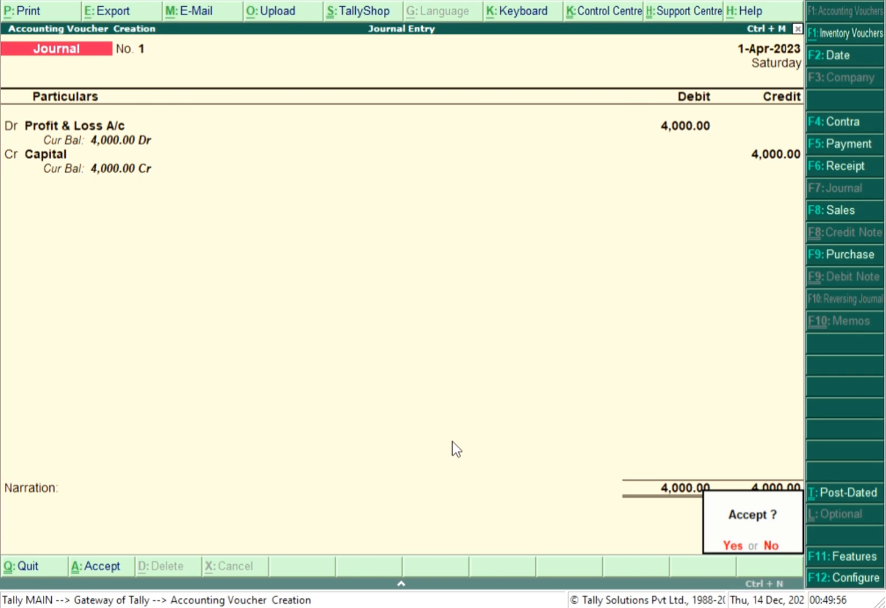
{"action": "key", "text": "Return"}
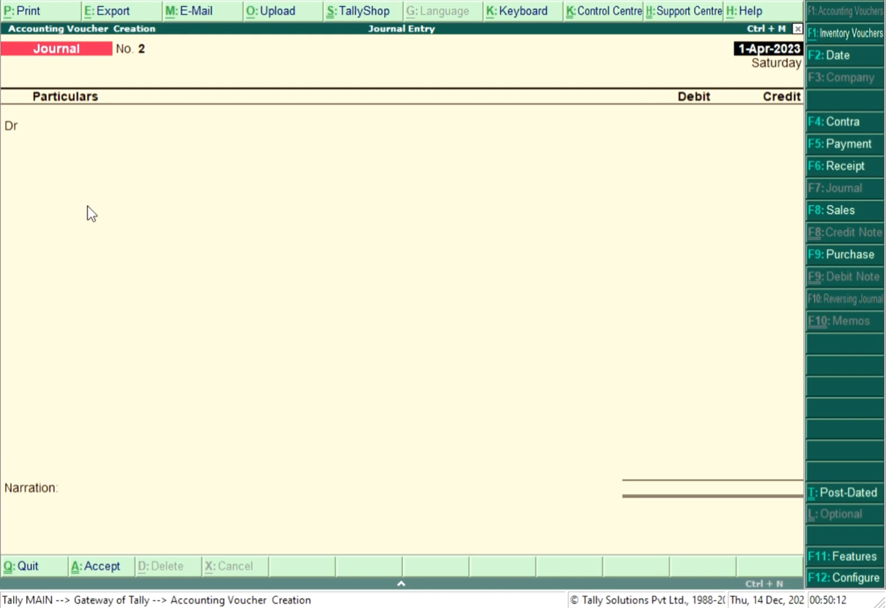
Start a purchase voucher in voucher layout, dated 1-Apr-2023, leaving the supplier invoice number and date blank.
{"action": "key", "text": "F9"}
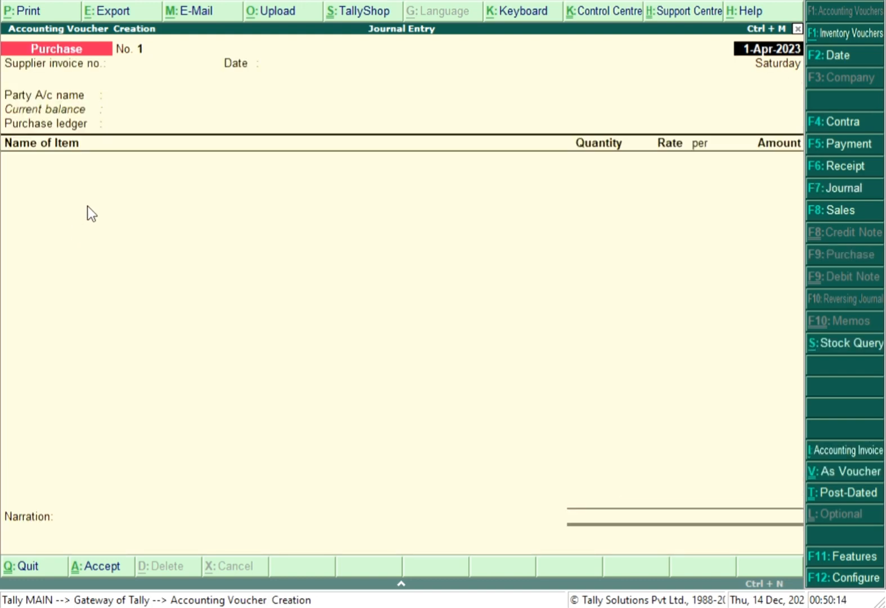
{"action": "key", "text": "ctrl+v"}
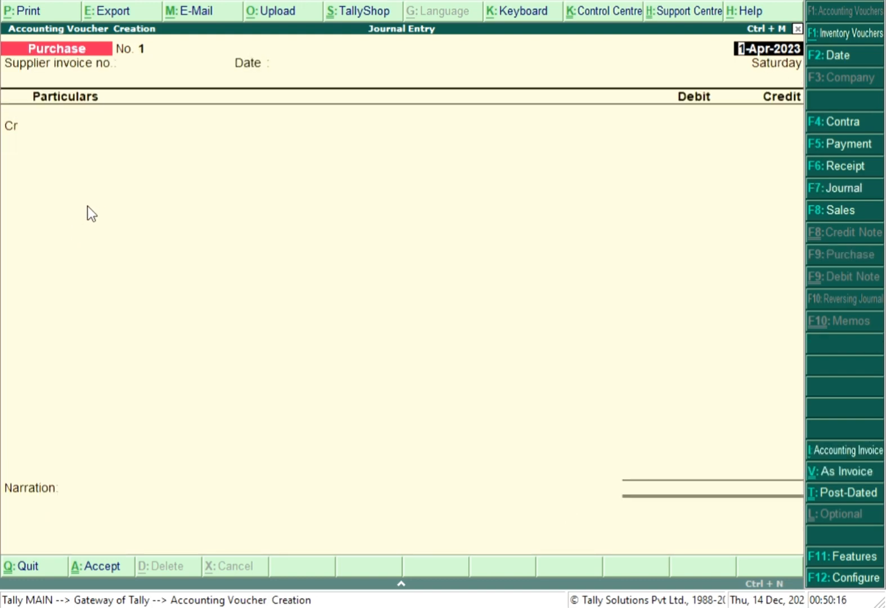
{"action": "key", "text": "Return"}
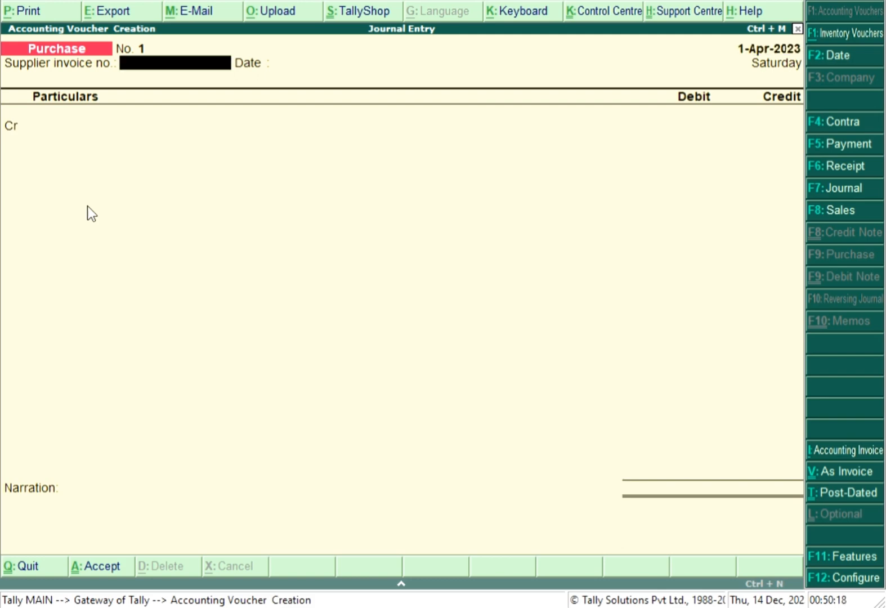
{"action": "key", "text": "Return"}
{"action": "key", "text": "Return"}
Credit Cash with 1,000 in the purchase voucher, keeping the default supplier details.
{"action": "key", "text": "Return"}
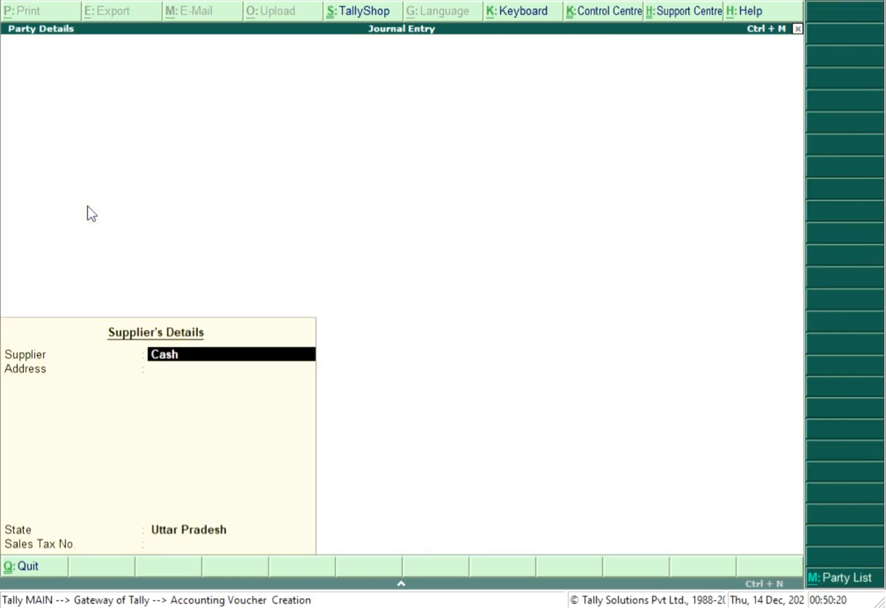
{"action": "key", "text": "Return"}
{"action": "key", "text": "Return"}
{"action": "key", "text": "Return"}
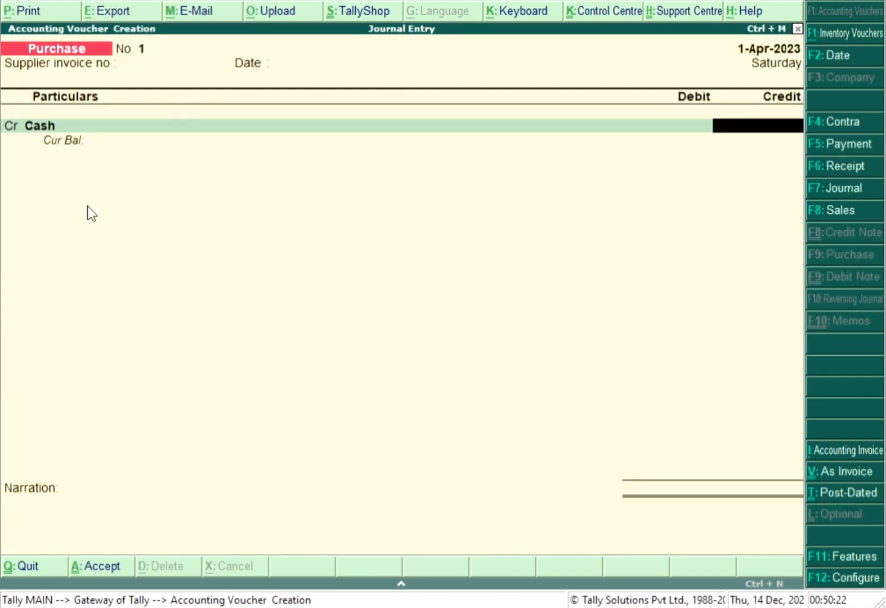
{"action": "type", "text": "1000"}
{"action": "key", "text": "Return"}
{"action": "key", "text": "Return"}
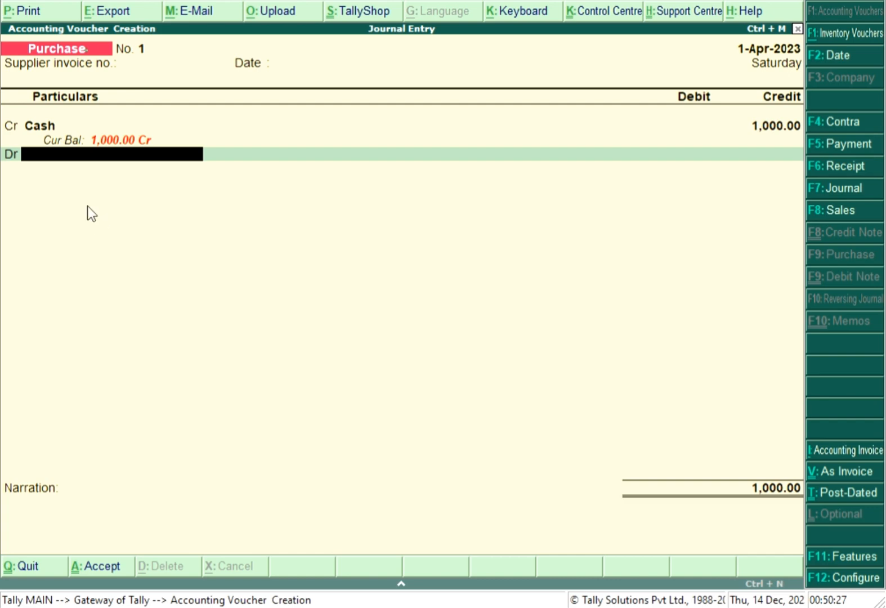
Create a ledger named Purchase under the Purchase Accounts group from within the voucher.
{"action": "key", "text": "alt+c"}
{"action": "type", "text": "Purc"}
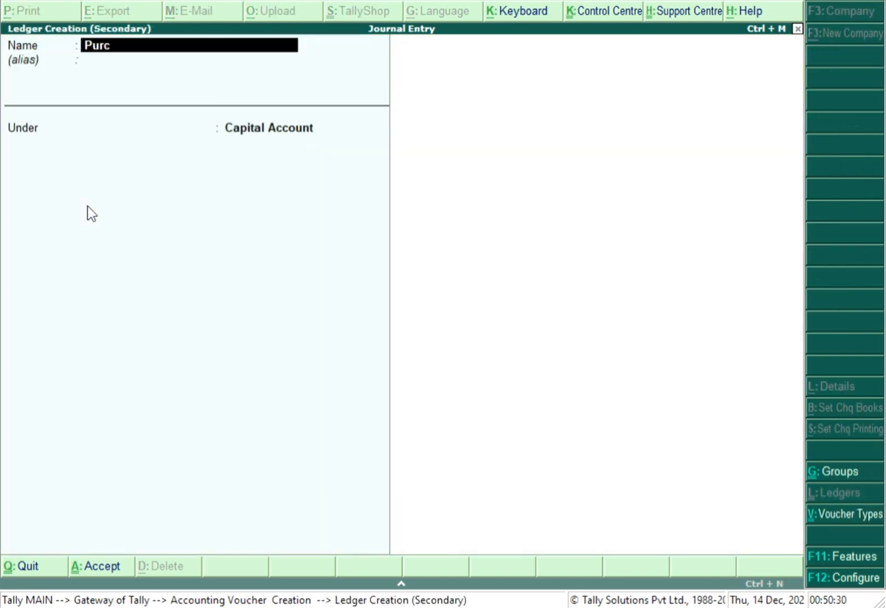
{"action": "type", "text": "hase"}
{"action": "key", "text": "Return"}
{"action": "key", "text": "Return"}
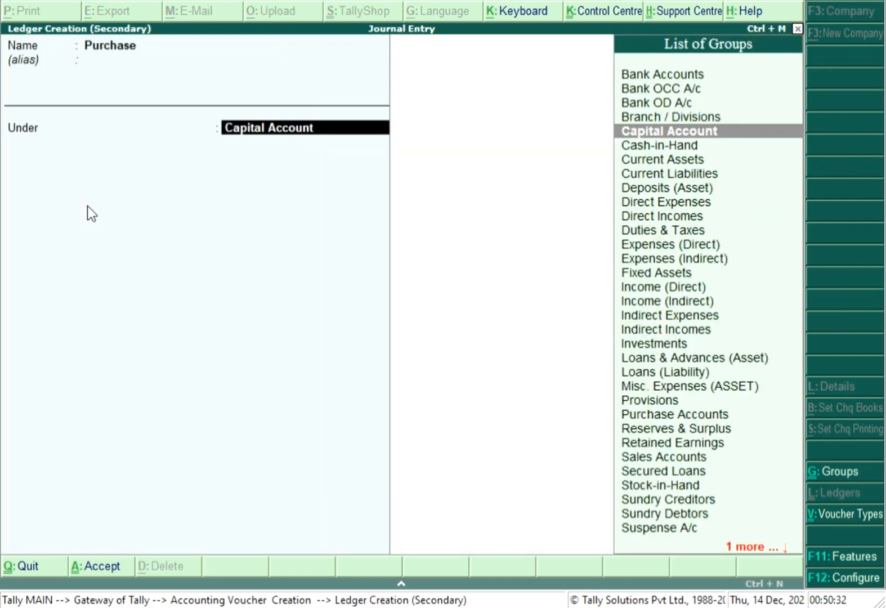
{"action": "type", "text": "P"}
{"action": "key", "text": "Down"}
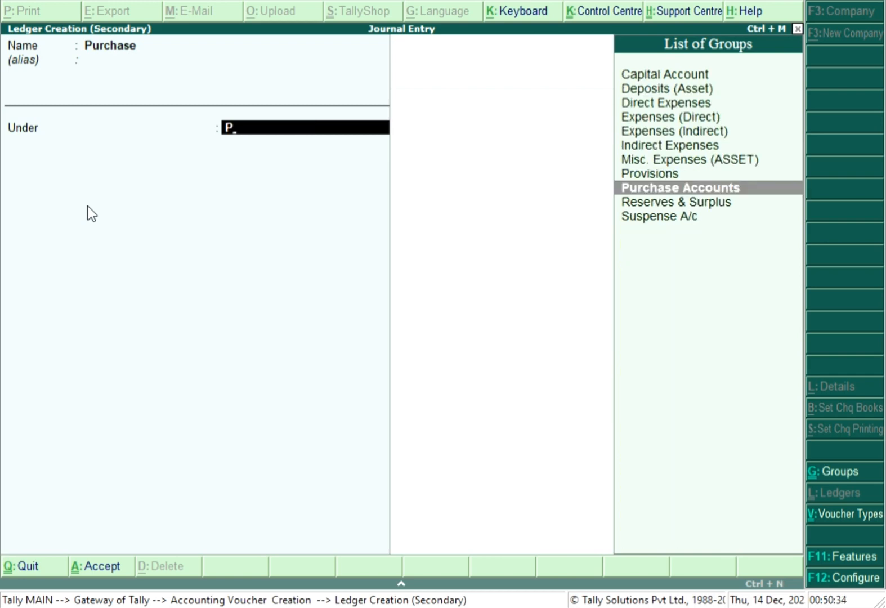
{"action": "key", "text": "Return"}
{"action": "key", "text": "Return"}
{"action": "key", "text": "Return"}
{"action": "key", "text": "Return"}
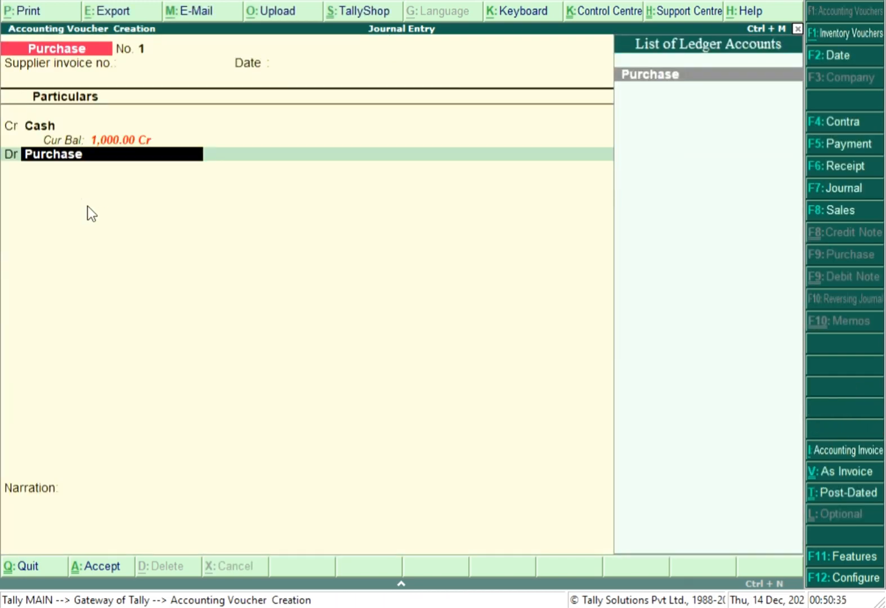
Debit Purchase with 1,000, leave the inventory allocation and narration empty, and save the voucher.
{"action": "key", "text": "Return"}
{"action": "key", "text": "Return"}
{"action": "key", "text": "Return"}
{"action": "key", "text": "Return"}
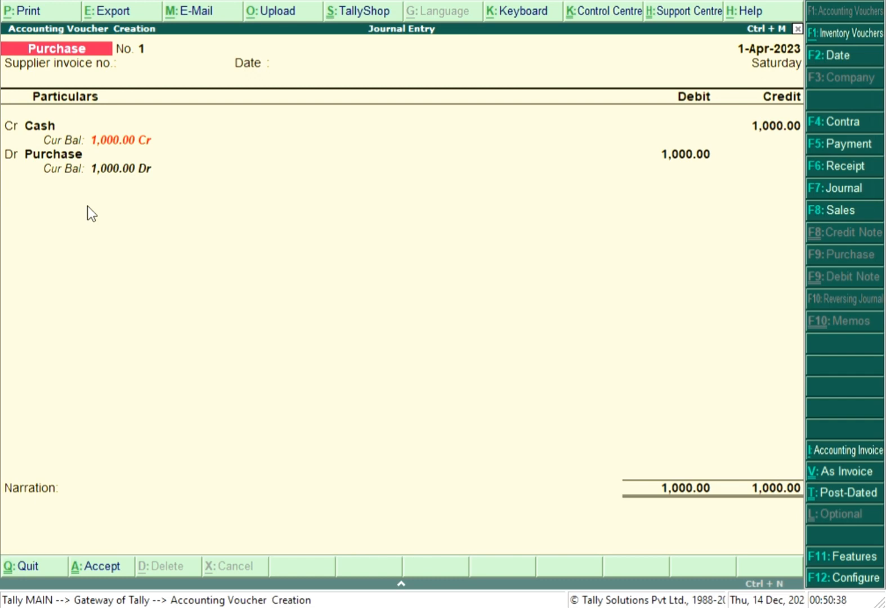
{"action": "key", "text": "Return"}
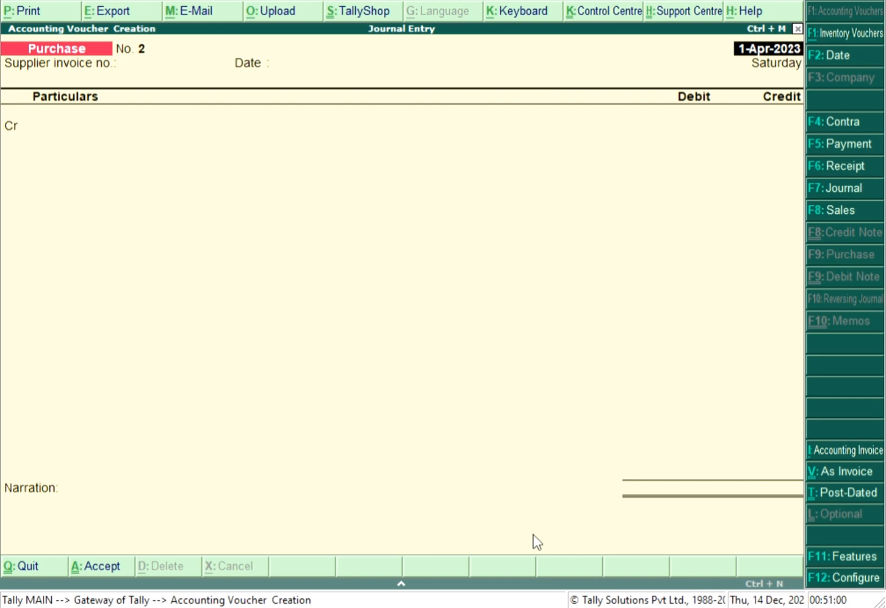
In a second purchase voucher dated 1-Apr-2023, start a new ledger for the credited party and enter the supplier's name.
{"action": "key", "text": "Return"}
{"action": "key", "text": "Return"}
{"action": "key", "text": "Return"}
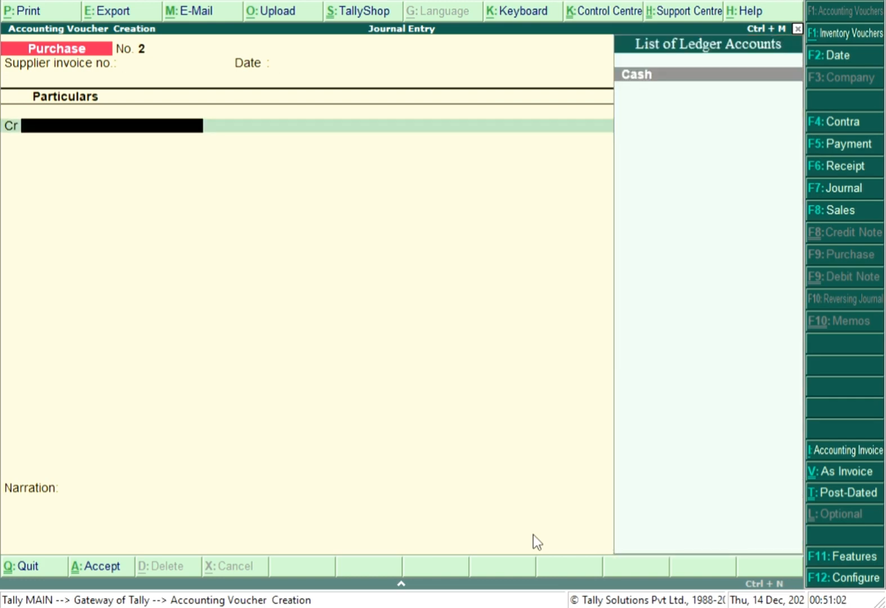
{"action": "key", "text": "alt+c"}
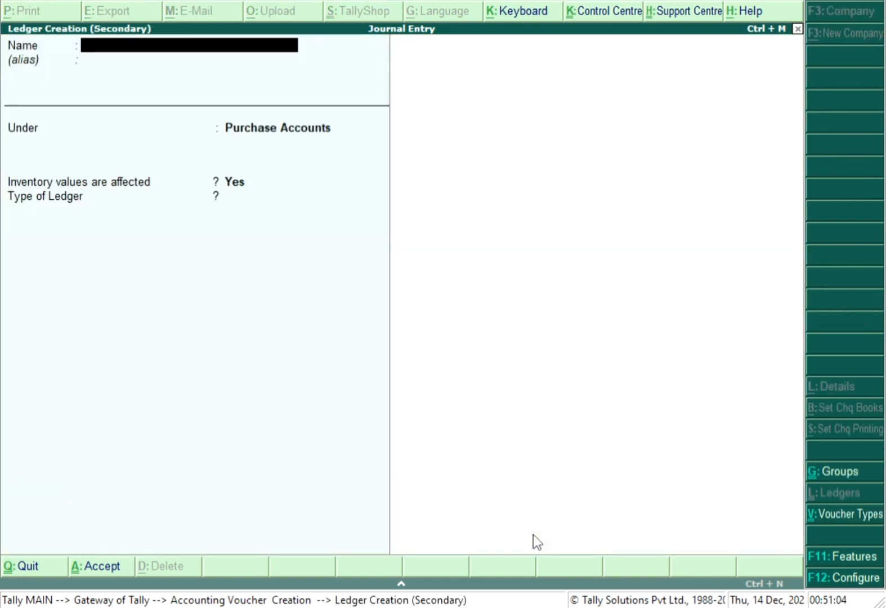
{"action": "type", "text": "Sybc"}
{"action": "key", "text": "BackSpace"}
{"action": "key", "text": "BackSpace"}
{"action": "key", "text": "BackSpace"}
{"action": "type", "text": "unil Sa"}
{"action": "key", "text": "BackSpace"}
{"action": "key", "text": "BackSpace"}
{"action": "key", "text": "Return"}
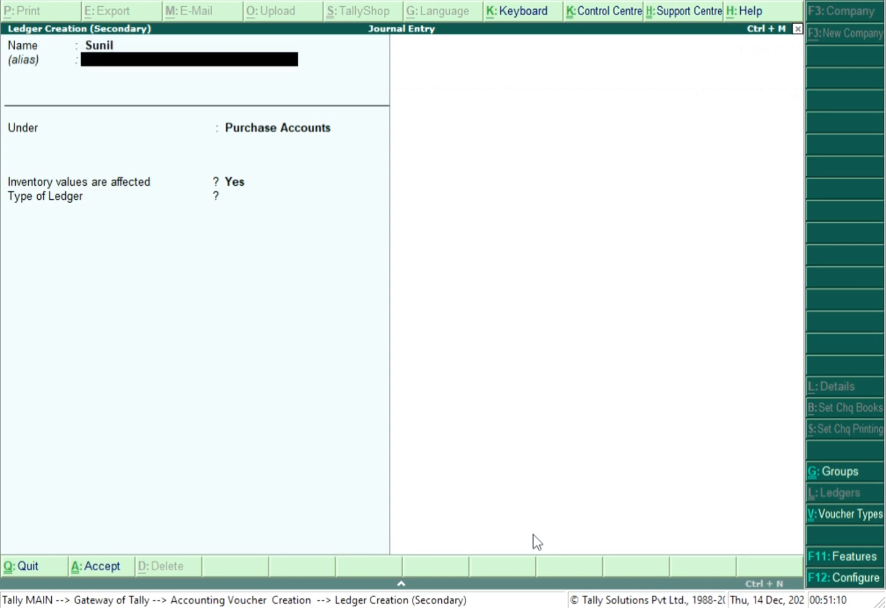
Place the supplier's ledger under Sundry Creditors, keep bill-by-bill balances at No, and save it.
{"action": "key", "text": "Return"}
{"action": "type", "text": "S"}
{"action": "key", "text": "Up"}
{"action": "key", "text": "Up"}
{"action": "key", "text": "Up"}
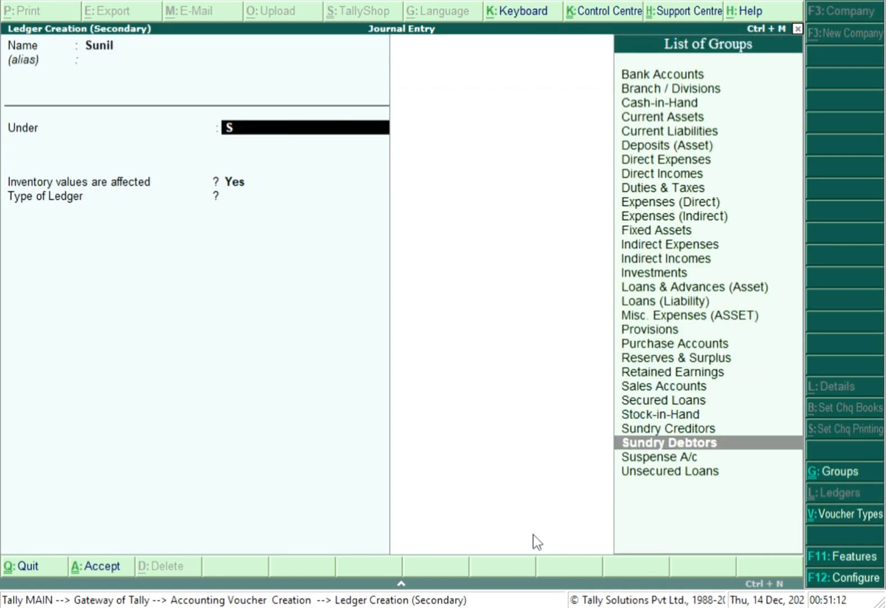
{"action": "key", "text": "Return"}
{"action": "key", "text": "Return"}
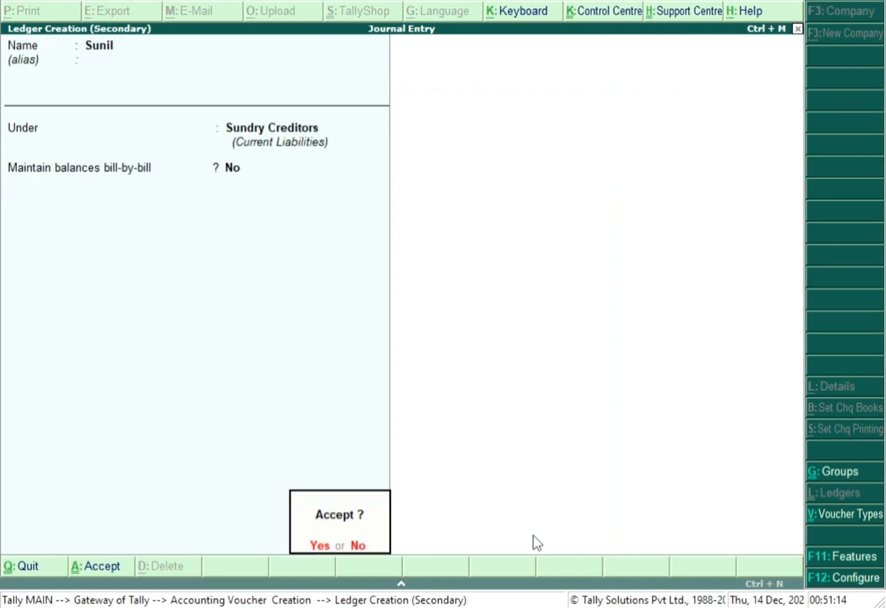
{"action": "key", "text": "Return"}
Credit the new supplier ledger with 1,500, keeping the default supplier details.
{"action": "key", "text": "Return"}
{"action": "key", "text": "Return"}
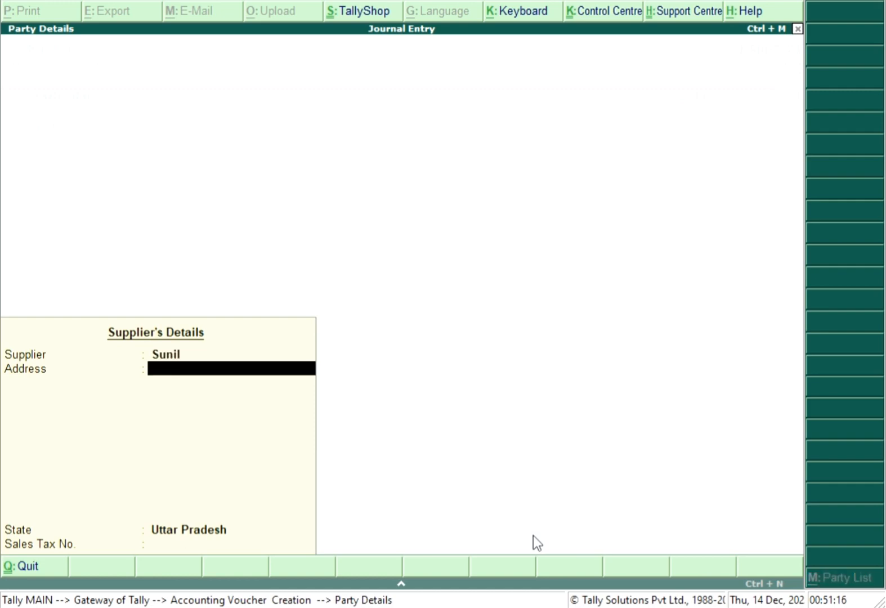
{"action": "key", "text": "Return"}
{"action": "key", "text": "Return"}
{"action": "key", "text": "Return"}
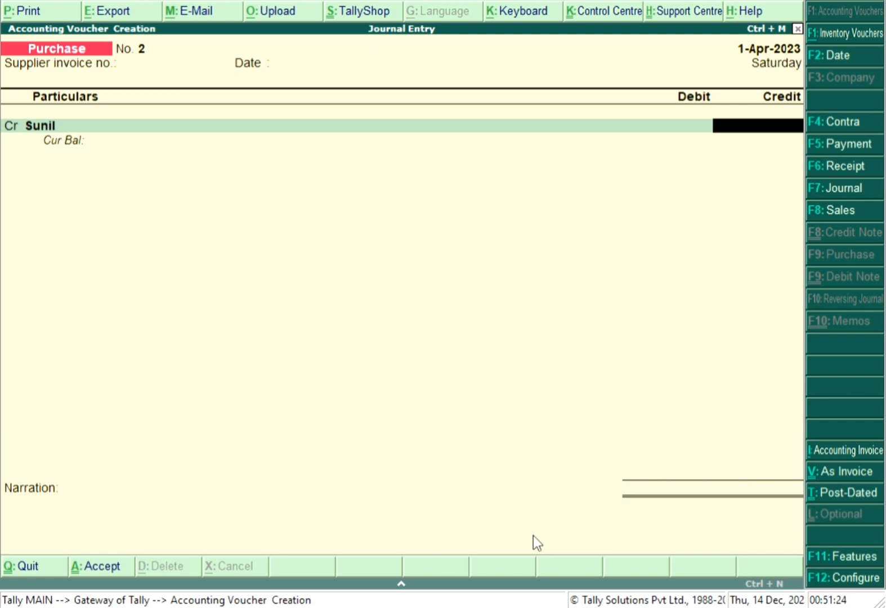
{"action": "type", "text": "1500"}
{"action": "key", "text": "Return"}
Debit Purchase with 1,500 without any inventory allocation and save the second purchase voucher.
{"action": "key", "text": "Return"}
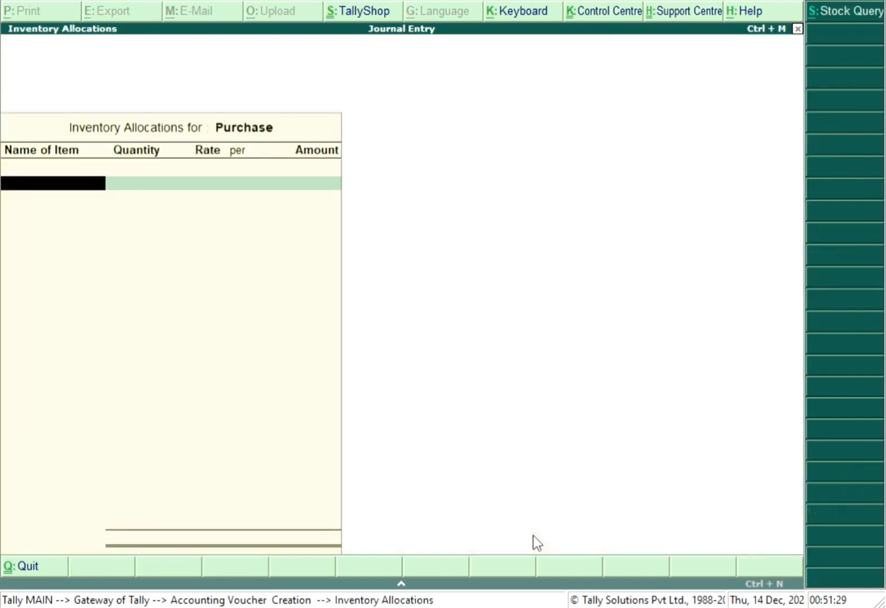
{"action": "key", "text": "Return"}
{"action": "key", "text": "Return"}
{"action": "key", "text": "Return"}
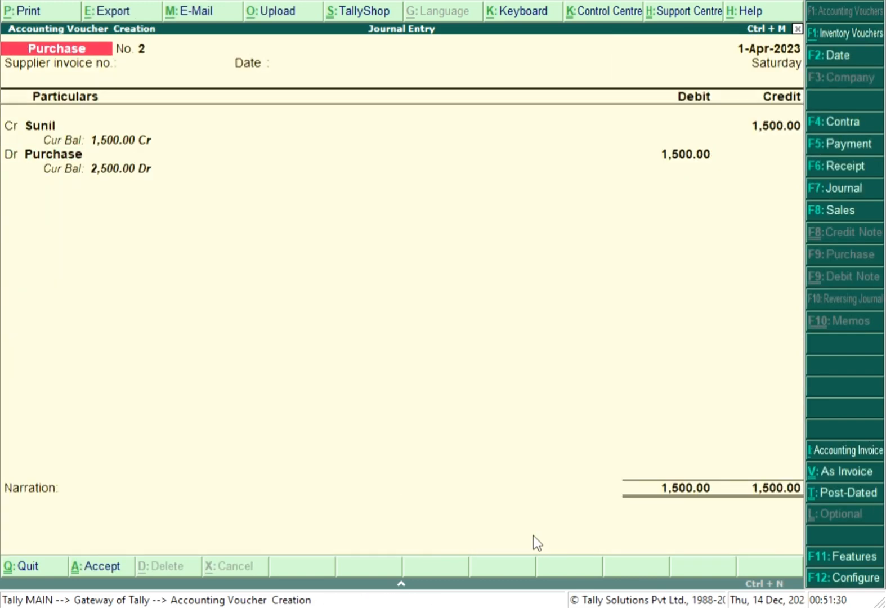
{"action": "key", "text": "Return"}
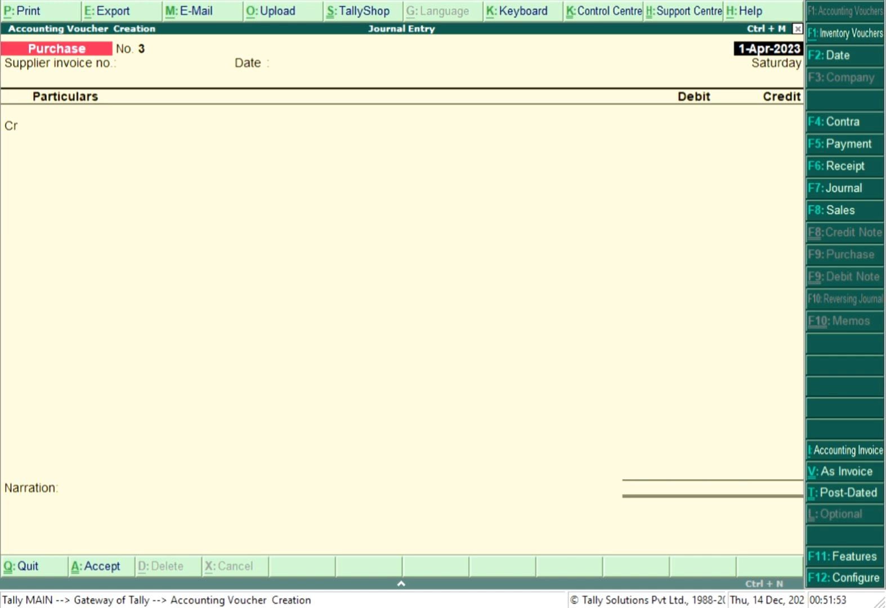
Start a sales voucher in voucher layout, dated 1-Apr-2023, leaving the reference number blank.
{"action": "key", "text": "F8"}
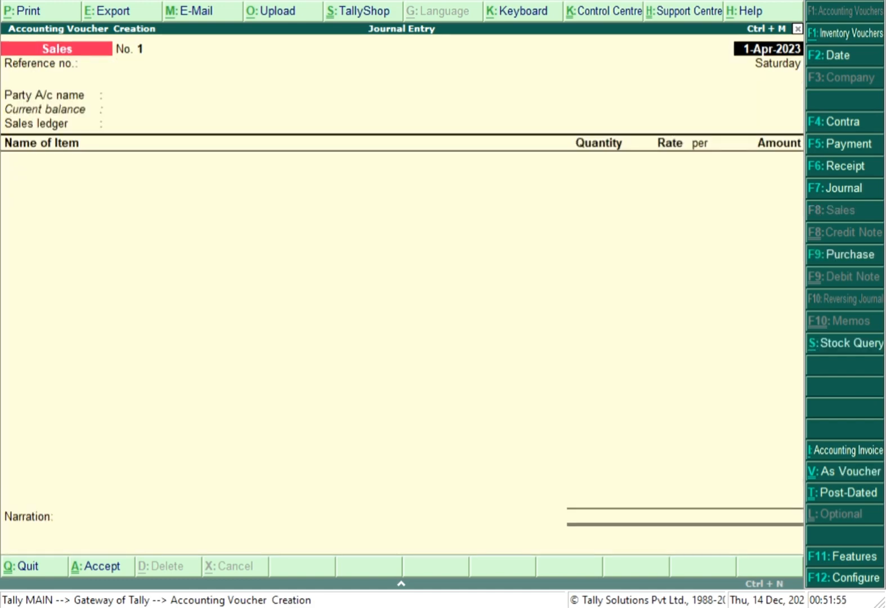
{"action": "key", "text": "ctrl+v"}
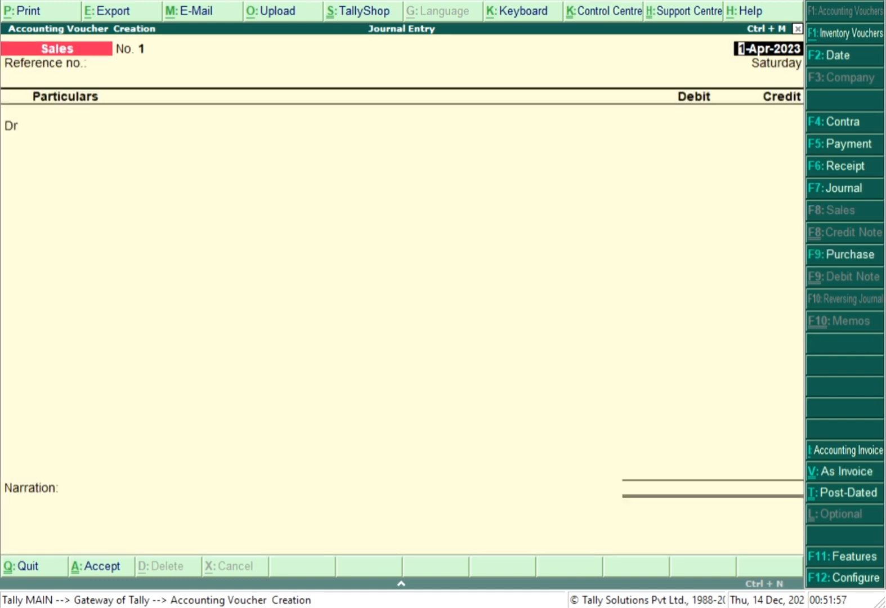
{"action": "key", "text": "Return"}
{"action": "key", "text": "Return"}
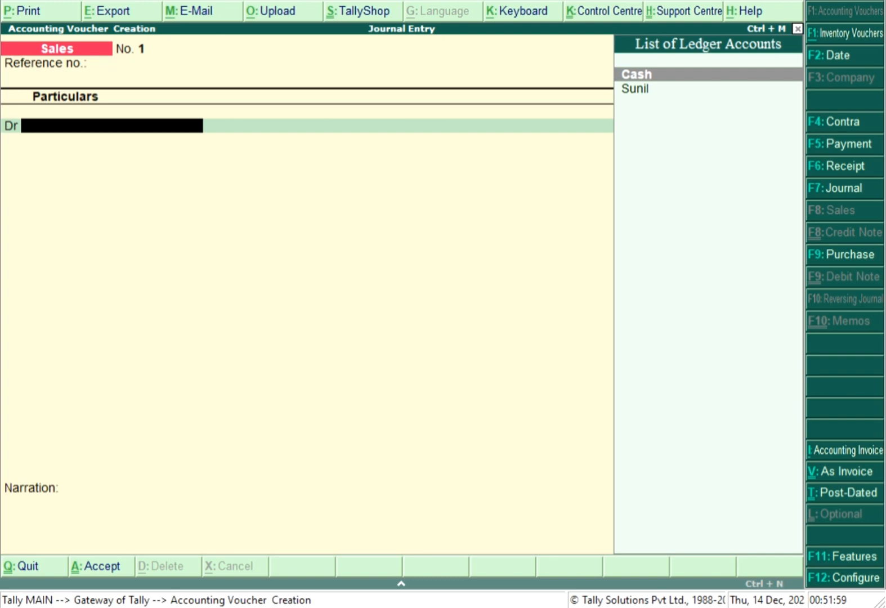
Debit the existing creditor's ledger with 3,000 in the sales voucher, keeping the default buyer details.
{"action": "key", "text": "Down"}
{"action": "key", "text": "Return"}
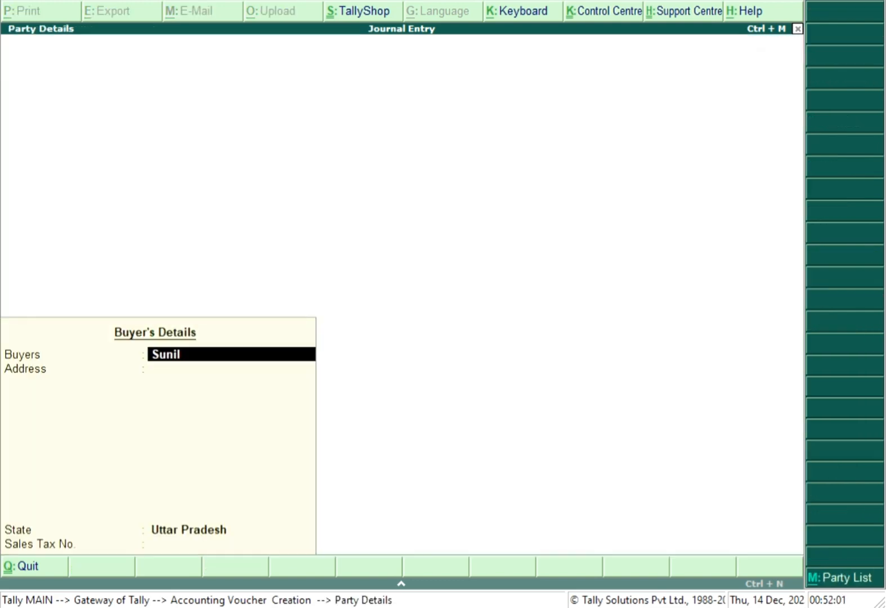
{"action": "key", "text": "Return"}
{"action": "key", "text": "Return"}
{"action": "key", "text": "Return"}
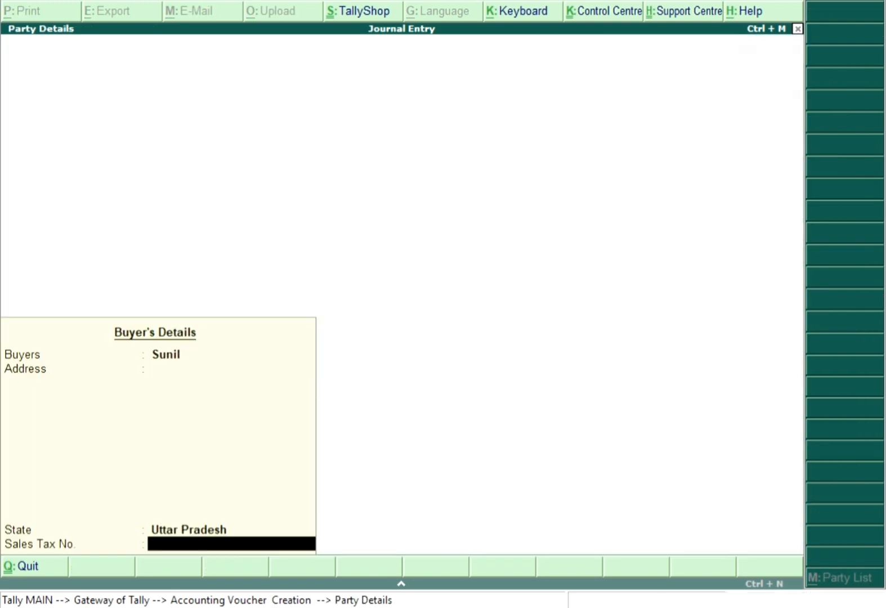
{"action": "key", "text": "Return"}
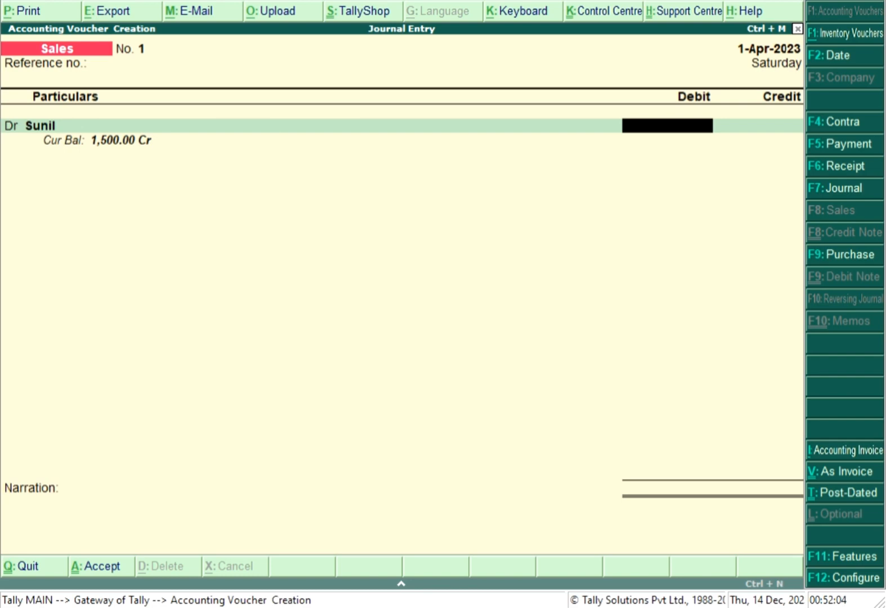
{"action": "type", "text": "3000"}
{"action": "key", "text": "Return"}
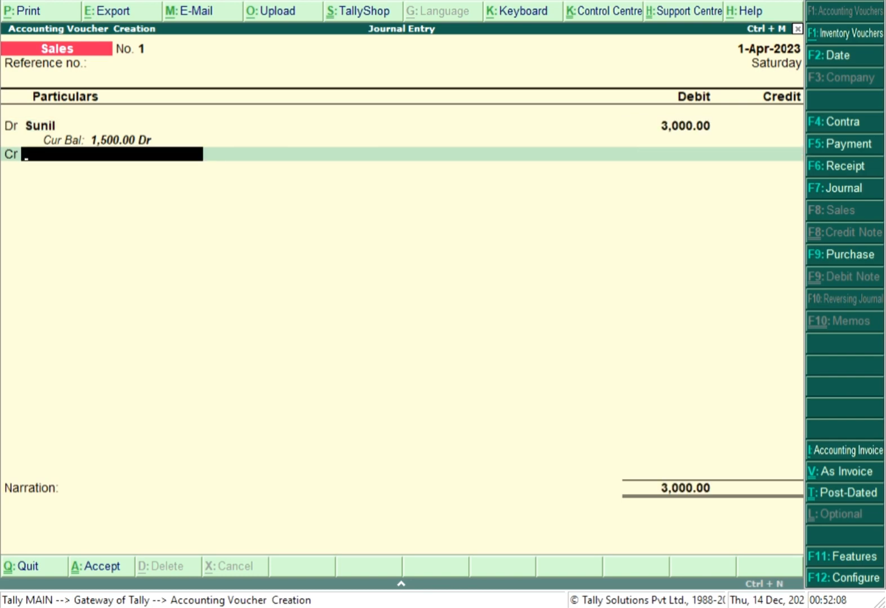
Create a ledger named Sales under Sales Accounts, keeping inventory values affected at Yes and the ledger type Not Applicable.
{"action": "key", "text": "alt+c"}
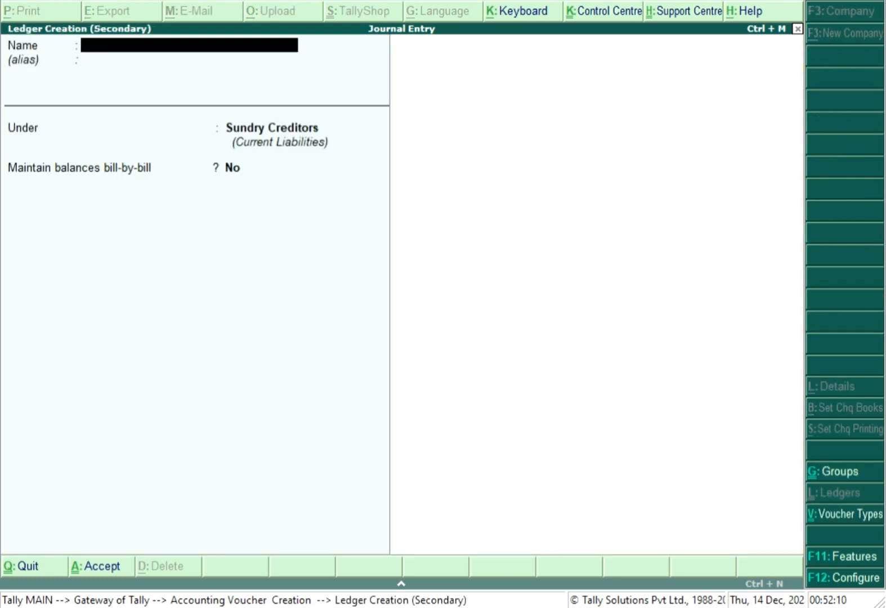
{"action": "type", "text": "Sake"}
{"action": "key", "text": "BackSpace"}
{"action": "key", "text": "BackSpace"}
{"action": "type", "text": "les"}
{"action": "key", "text": "Return"}
{"action": "key", "text": "Return"}
{"action": "type", "text": "S"}
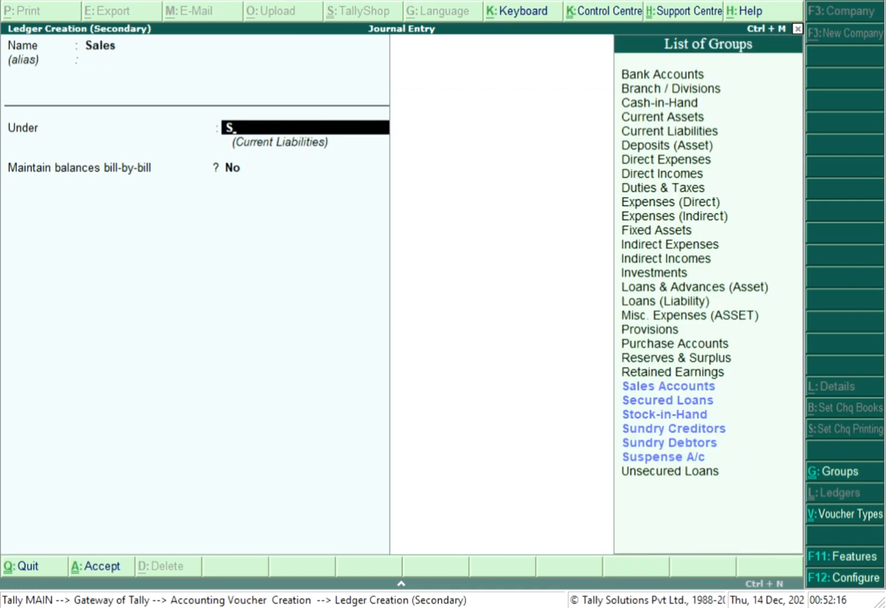
{"action": "key", "text": "Return"}
{"action": "key", "text": "Return"}
{"action": "key", "text": "Return"}
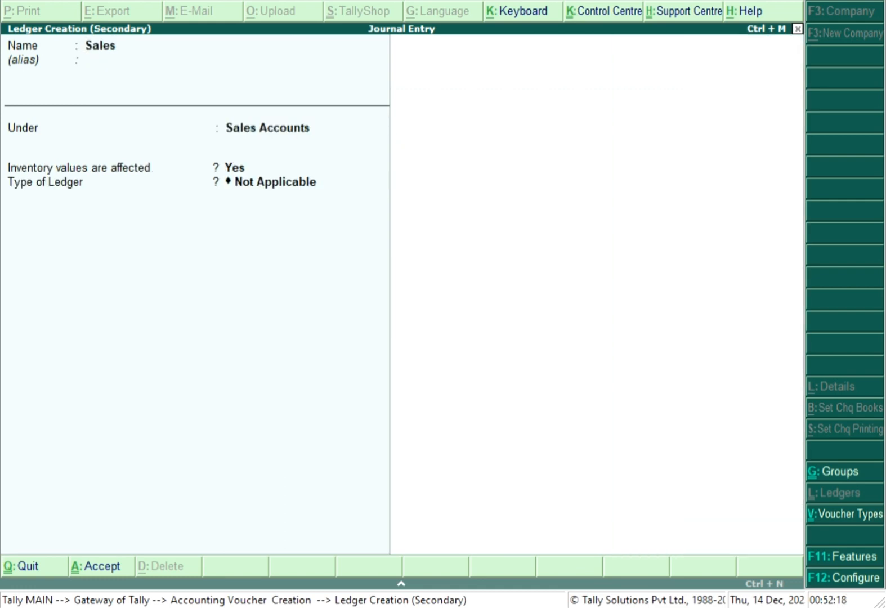
{"action": "key", "text": "Return"}
Credit Sales with 3,000, leave the narration blank, and save the sales voucher.
{"action": "key", "text": "Return"}
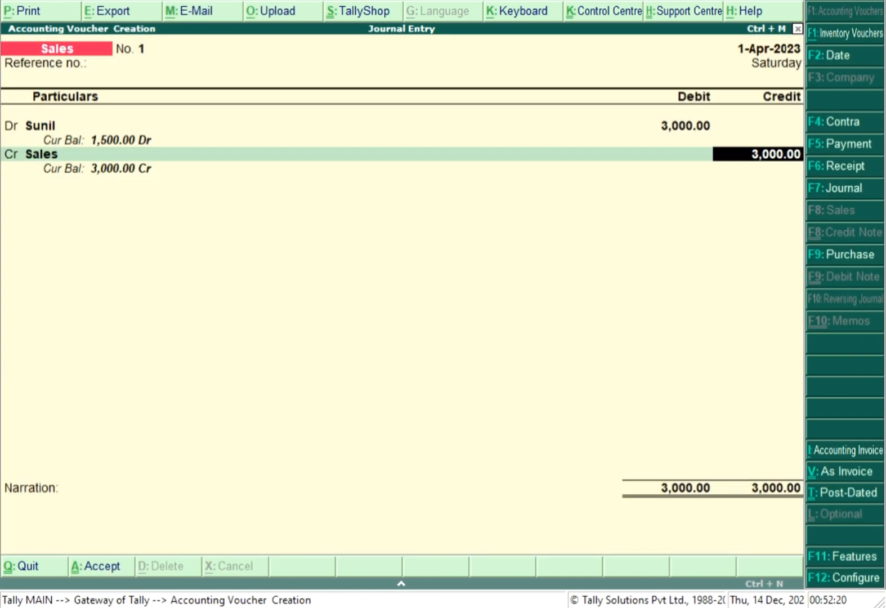
{"action": "key", "text": "Return"}
{"action": "key", "text": "Return"}
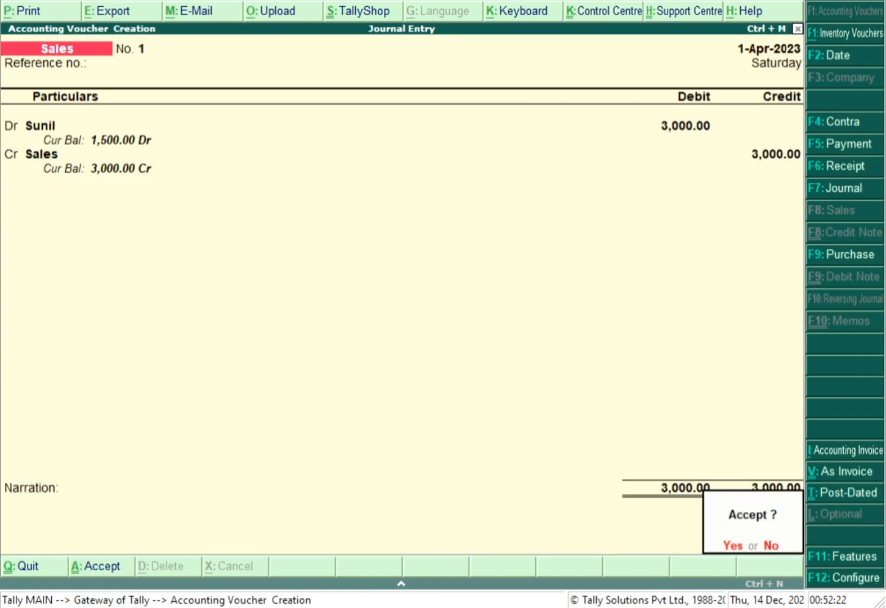
{"action": "key", "text": "Return"}
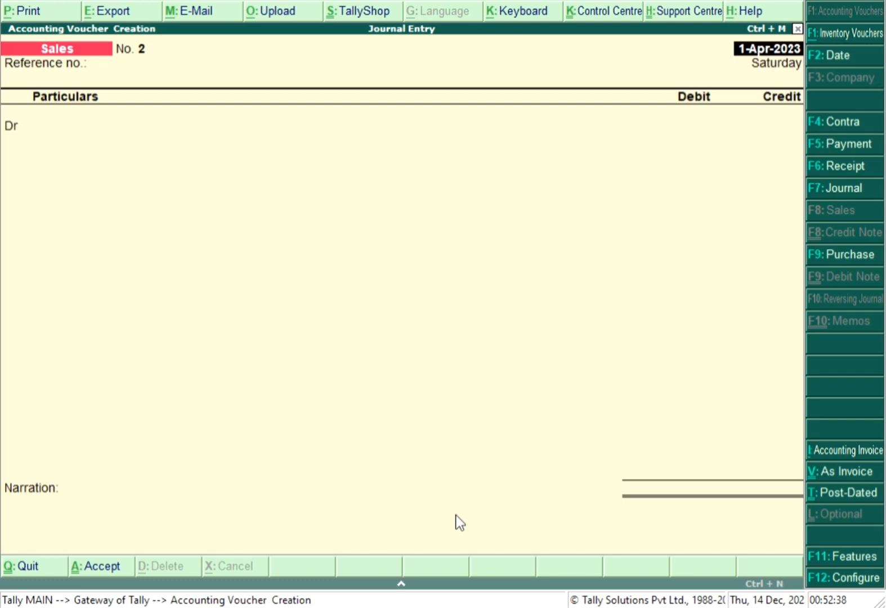
Start a purchase voucher in voucher layout, dated 1-Apr-2023, leaving the supplier invoice number blank.
{"action": "key", "text": "F9"}
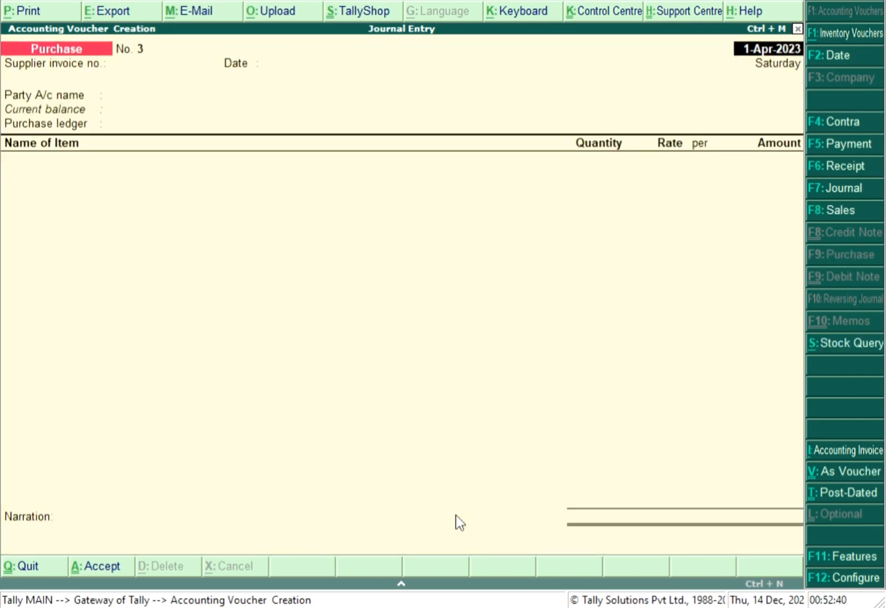
{"action": "key", "text": "ctrl+v"}
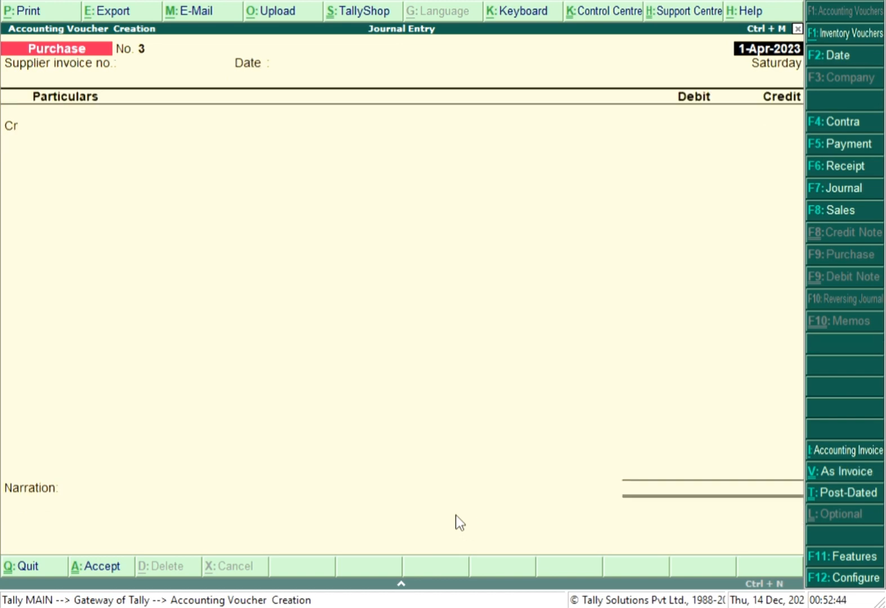
{"action": "key", "text": "Return"}
{"action": "key", "text": "Return"}
{"action": "key", "text": "Return"}
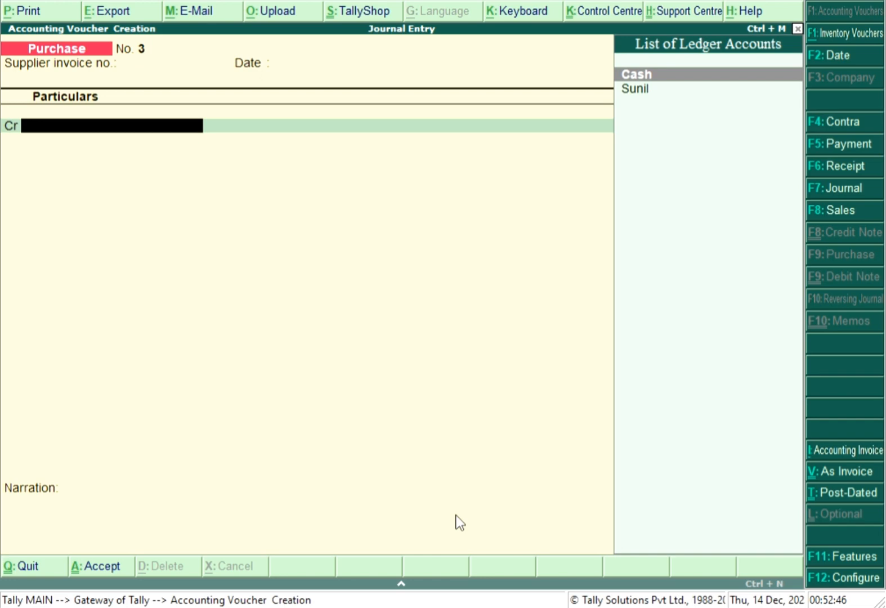
Create a ledger in the new supplier's name under Sundry Creditors, keeping bill-by-bill balances at No, and save it.
{"action": "key", "text": "alt+c"}
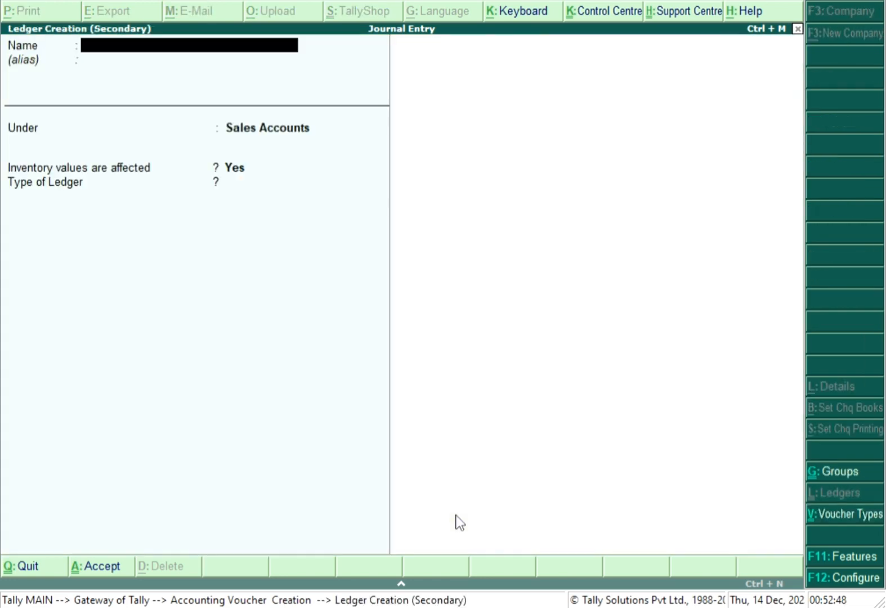
{"action": "type", "text": "Raman"}
{"action": "key", "text": "Return"}
{"action": "type", "text": "S"}
{"action": "key", "text": "Down"}
{"action": "key", "text": "Down"}
{"action": "key", "text": "Down"}
{"action": "key", "text": "Down"}
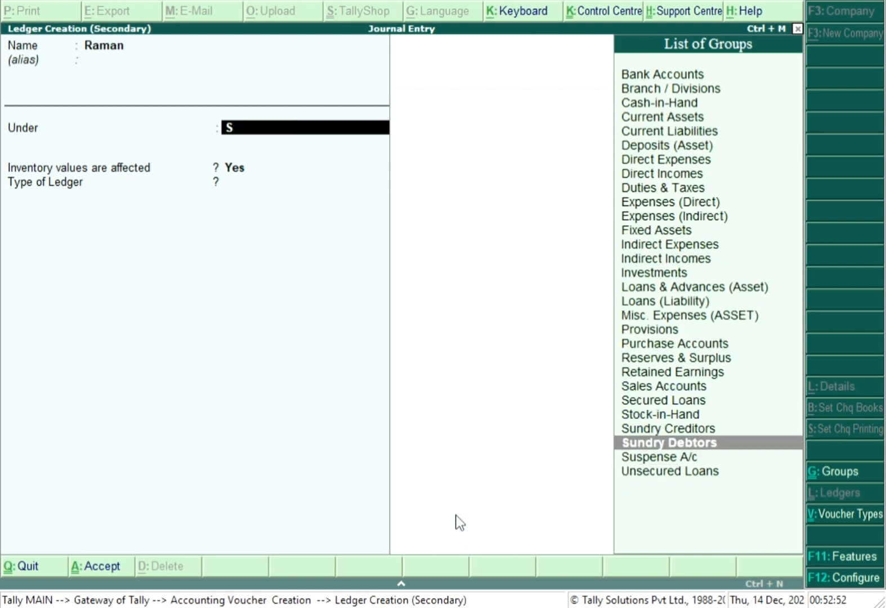
{"action": "key", "text": "Up"}
{"action": "key", "text": "Return"}
{"action": "key", "text": "Return"}
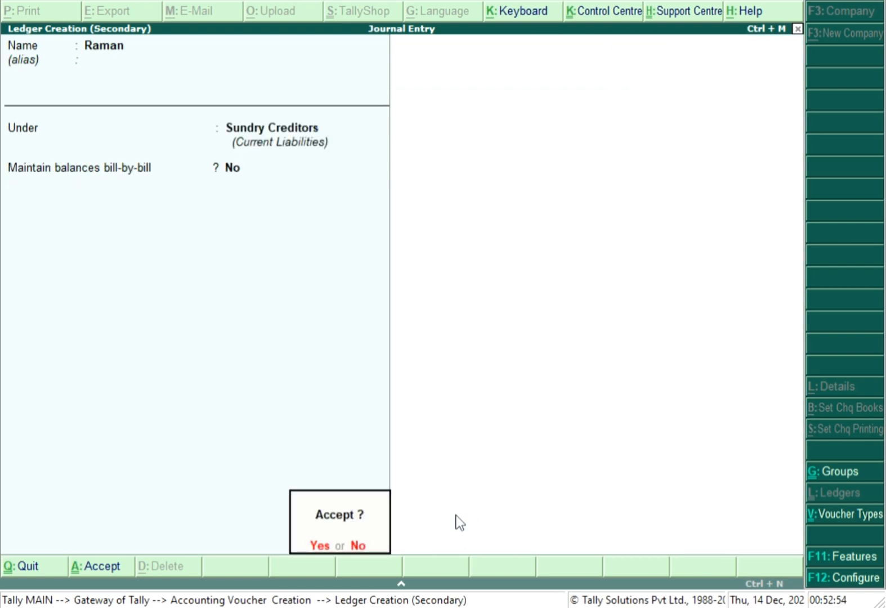
{"action": "key", "text": "Return"}
Credit the new supplier's ledger with 1,100 in the purchase voucher, keeping the default supplier details.
{"action": "key", "text": "Return"}
{"action": "key", "text": "Return"}
{"action": "key", "text": "Return"}
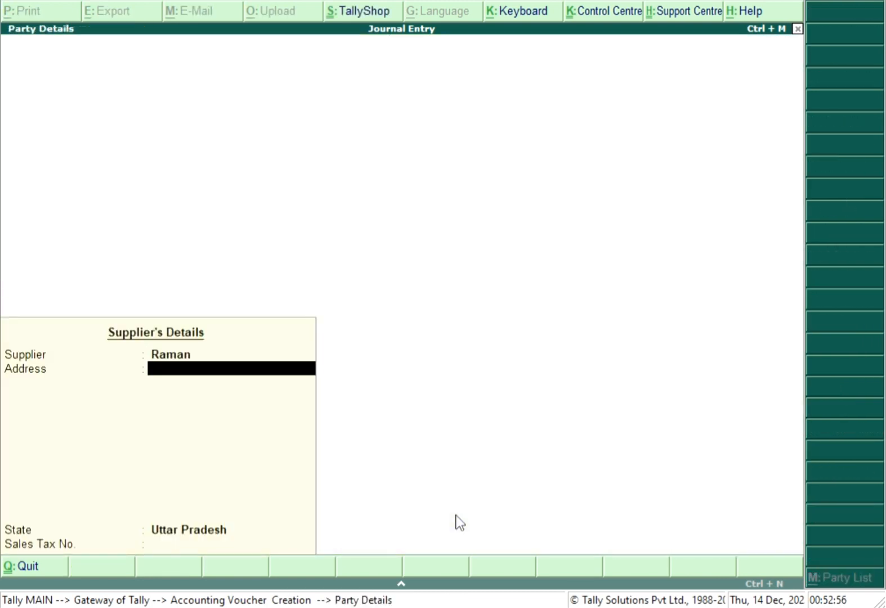
{"action": "key", "text": "Return"}
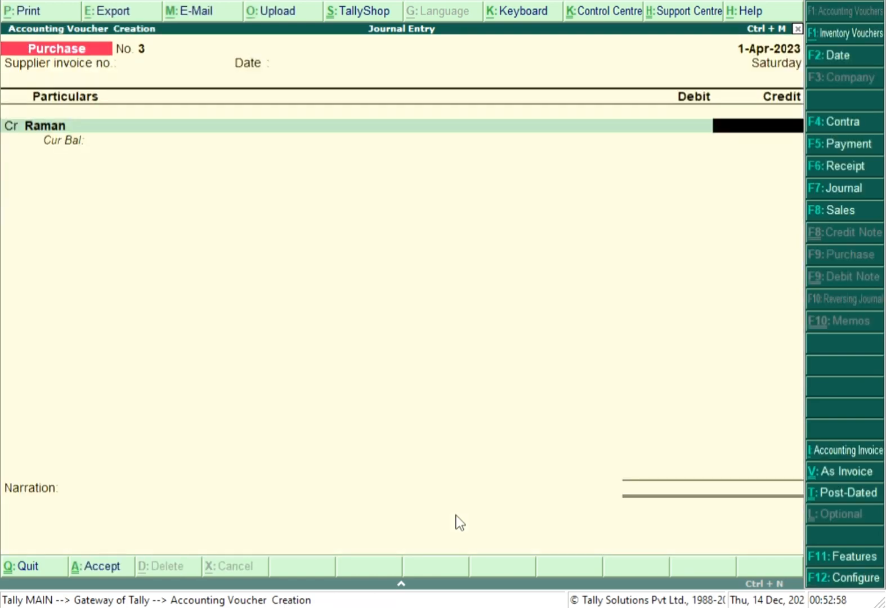
{"action": "type", "text": "3000"}
{"action": "key", "text": "BackSpace"}
{"action": "key", "text": "BackSpace"}
{"action": "key", "text": "BackSpace"}
{"action": "key", "text": "BackSpace"}
{"action": "type", "text": "1100"}
{"action": "key", "text": "Return"}
Debit Purchase with 1,100 without any inventory allocation and save the purchase voucher.
{"action": "key", "text": "Return"}
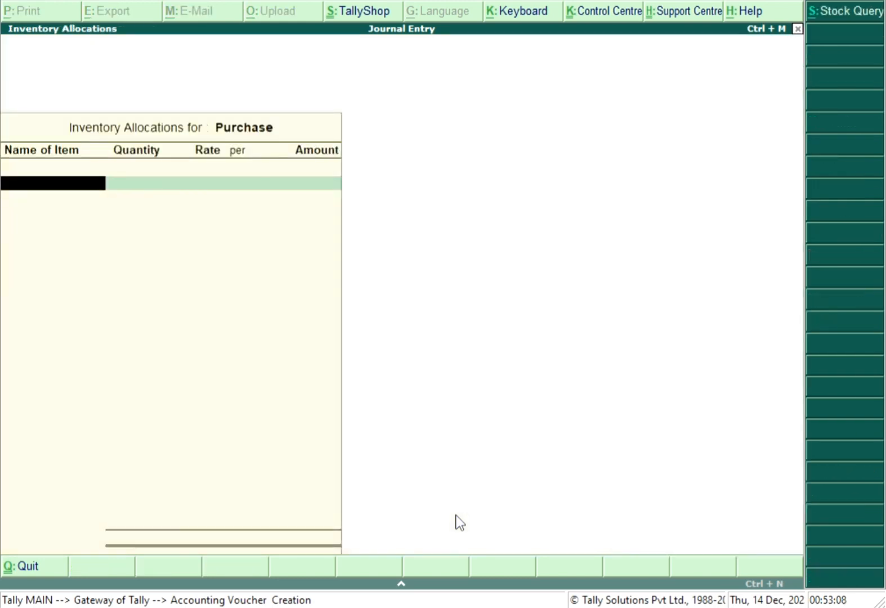
{"action": "key", "text": "Escape"}
{"action": "key", "text": "Return"}
{"action": "key", "text": "Return"}
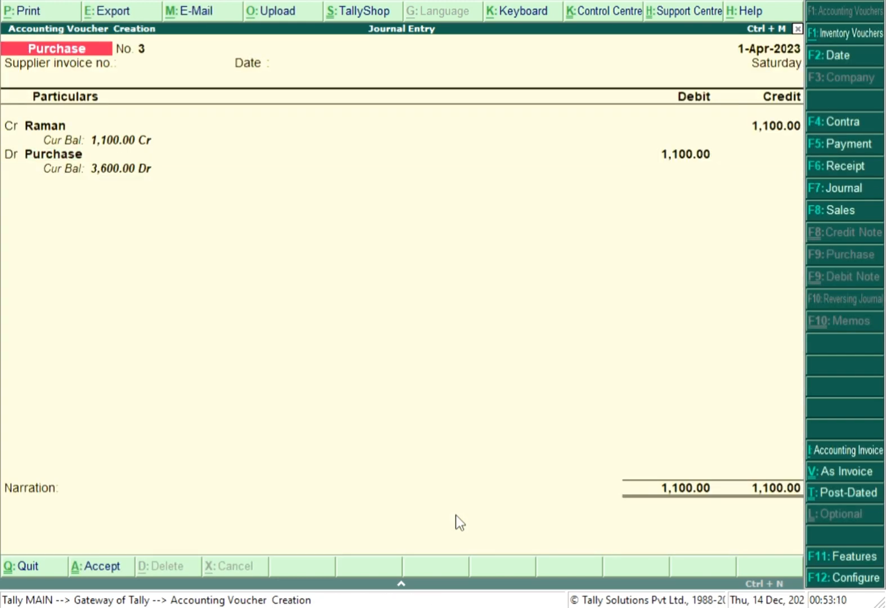
{"action": "key", "text": "Return"}
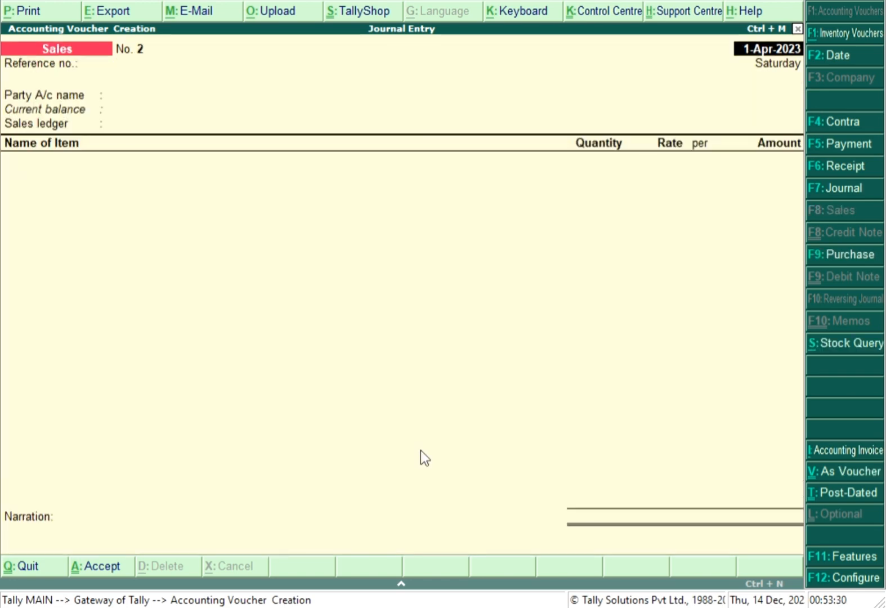
Start a sales voucher in voucher layout with a blank reference number and debit Cash with 8,000, keeping the default buyer details.
{"action": "key", "text": "ctrl+v"}
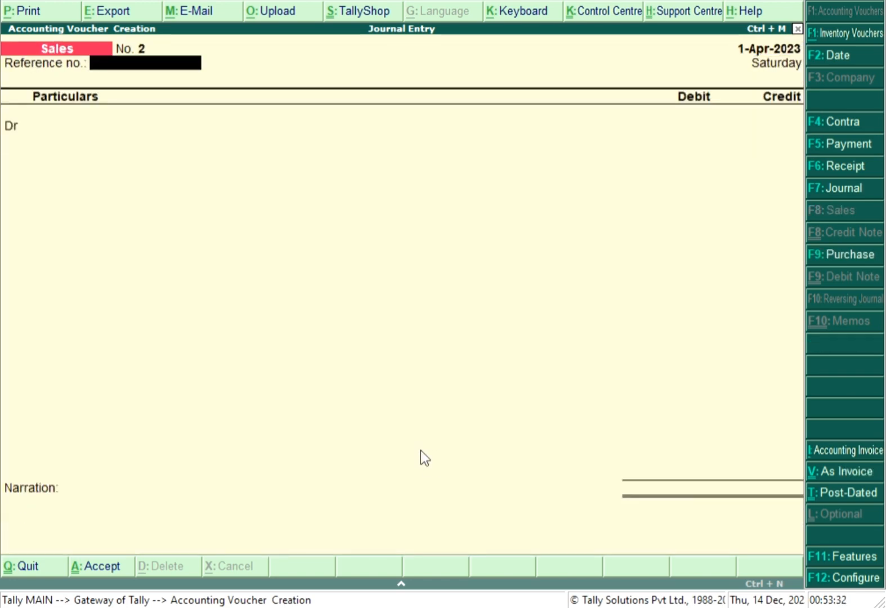
{"action": "key", "text": "Return"}
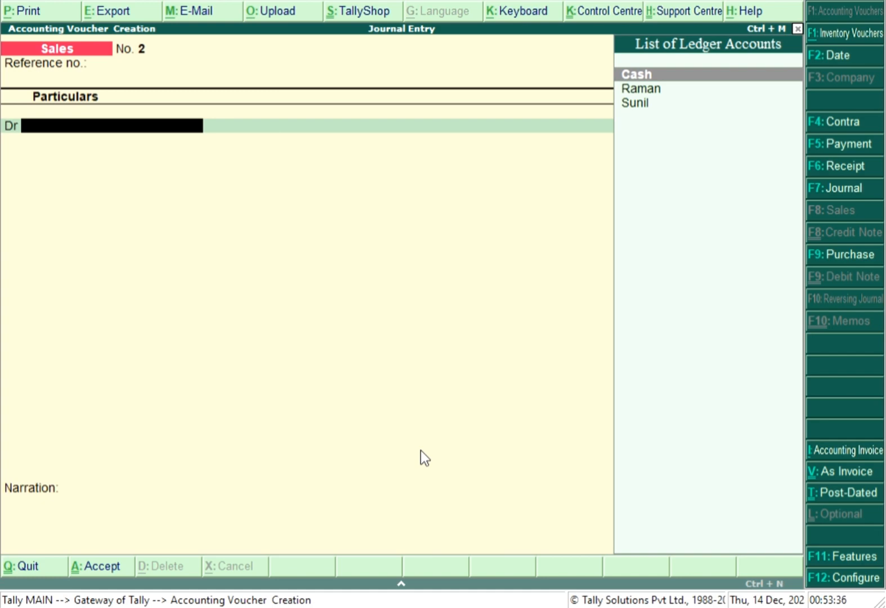
{"action": "key", "text": "Return"}
{"action": "key", "text": "Return"}
{"action": "key", "text": "Return"}
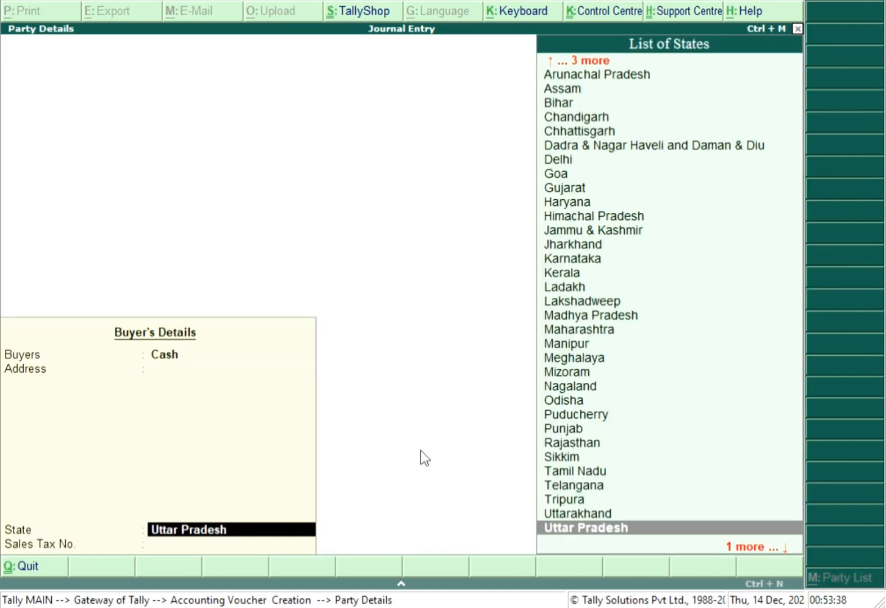
{"action": "key", "text": "Return"}
{"action": "key", "text": "Return"}
{"action": "type", "text": "8000"}
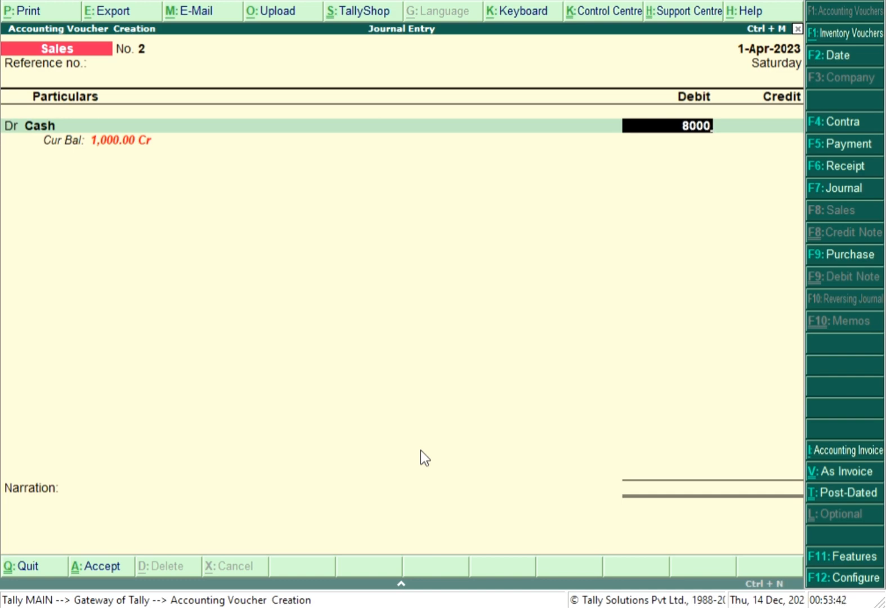
{"action": "key", "text": "Return"}
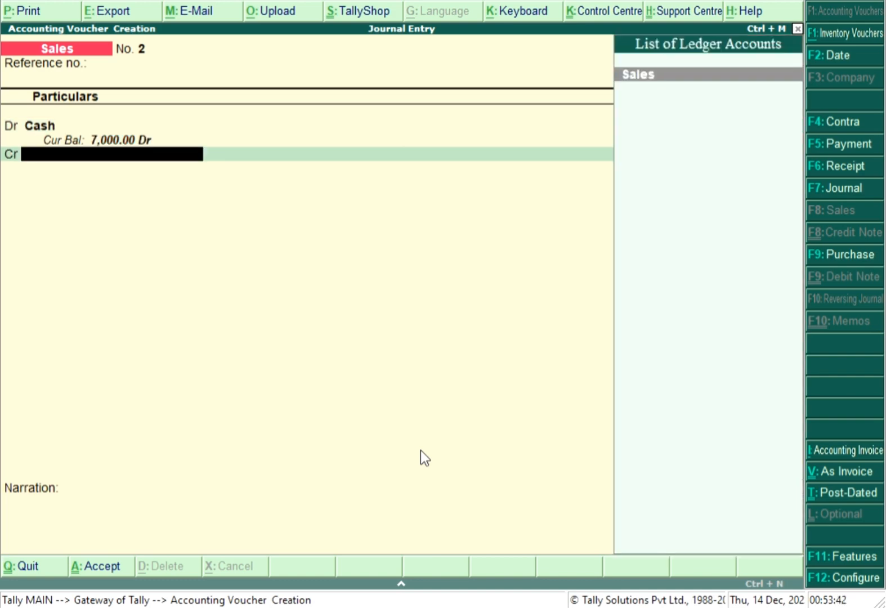
Credit Sales with 8,000 without any inventory allocation and save the cash sales voucher with a blank narration.
{"action": "key", "text": "Return"}
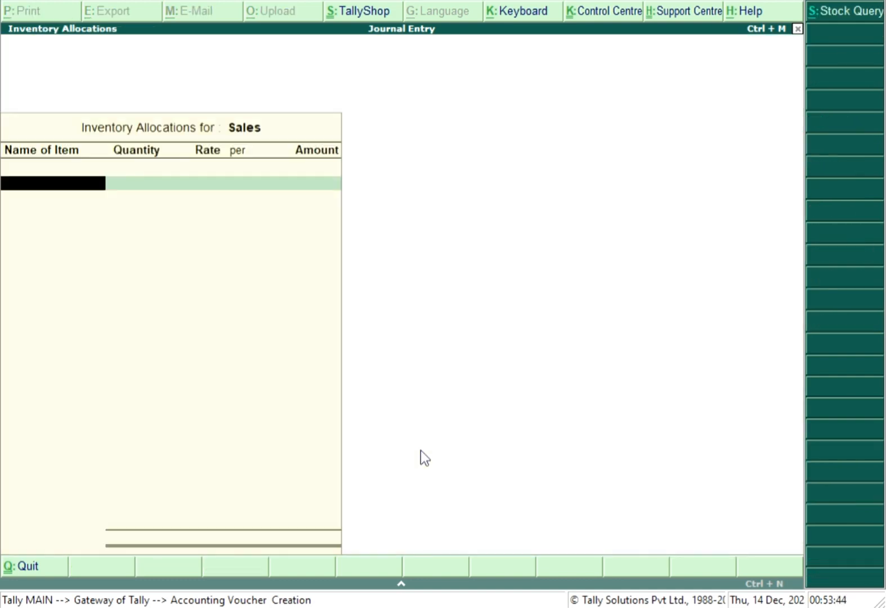
{"action": "key", "text": "Return"}
{"action": "key", "text": "Return"}
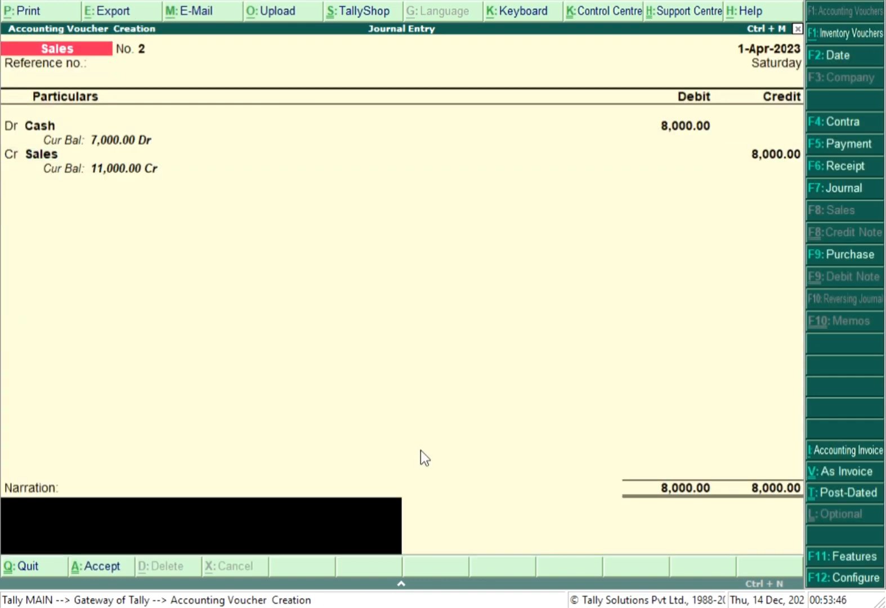
{"action": "key", "text": "Return"}
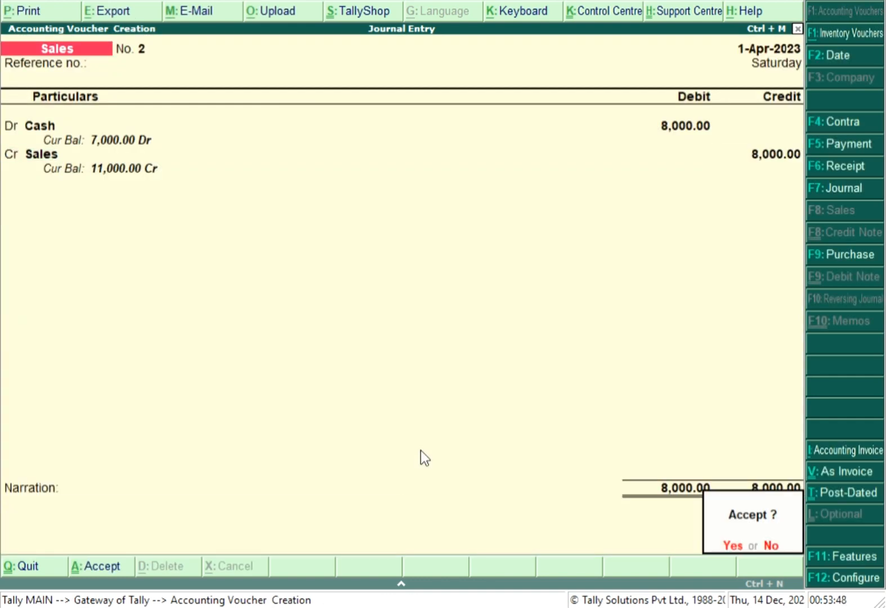
{"action": "key", "text": "Return"}
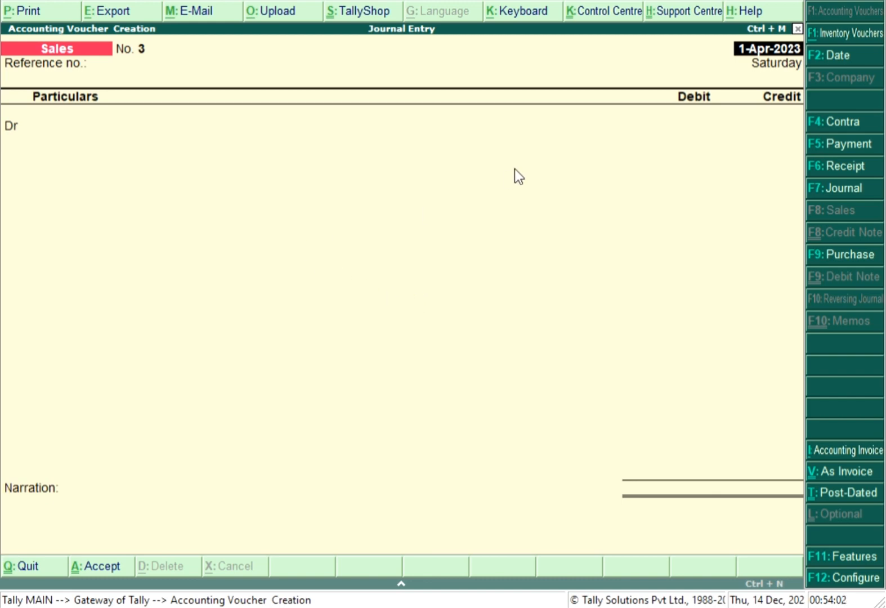
Start another purchase voucher in voucher layout, dated 1-Apr-2023, with no supplier invoice number or date.
{"action": "key", "text": "F9"}
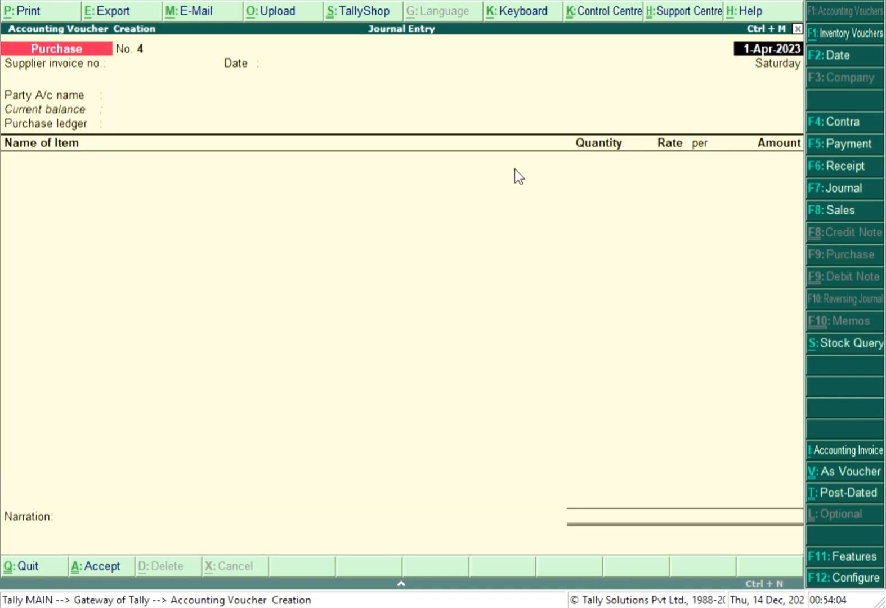
{"action": "key", "text": "ctrl+v"}
{"action": "key", "text": "Return"}
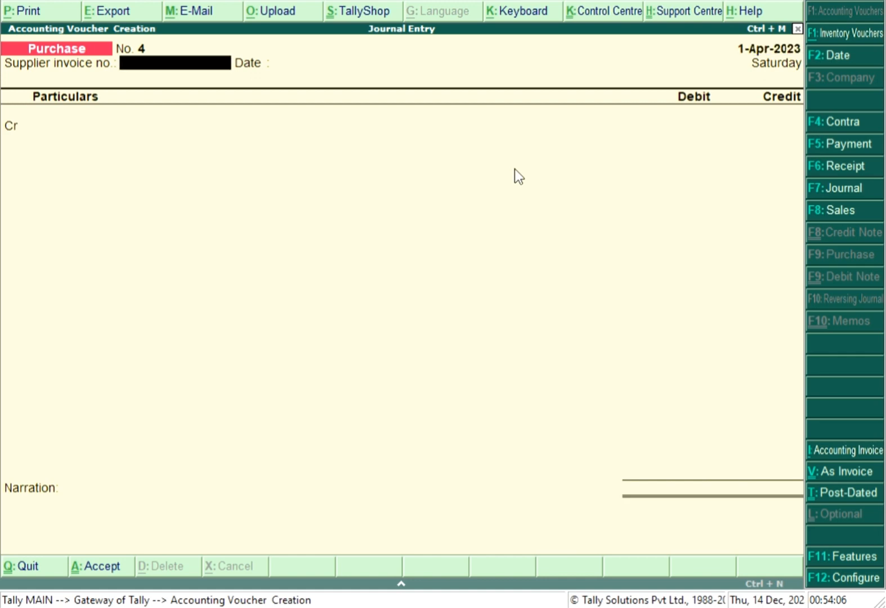
{"action": "key", "text": "Return"}
{"action": "key", "text": "Return"}
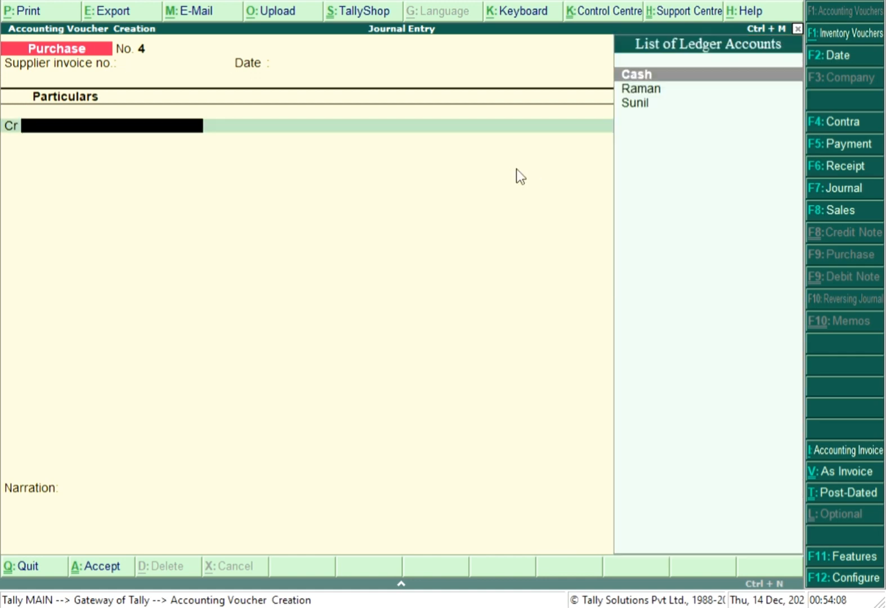
Credit Cash with 3,000 in the purchase voucher, keeping the default supplier's details.
{"action": "key", "text": "Return"}
{"action": "key", "text": "Return"}
{"action": "key", "text": "Return"}
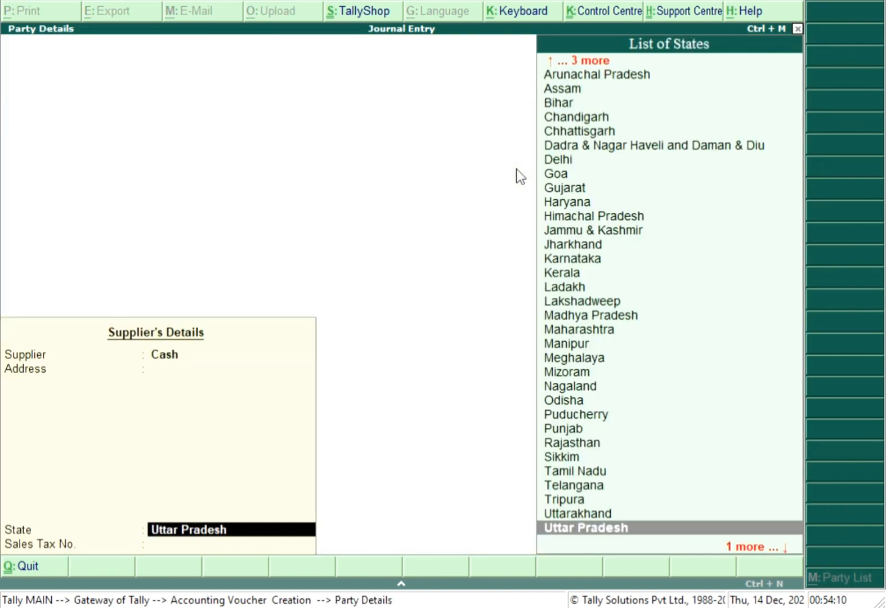
{"action": "key", "text": "Return"}
{"action": "key", "text": "Return"}
{"action": "type", "text": "3"}
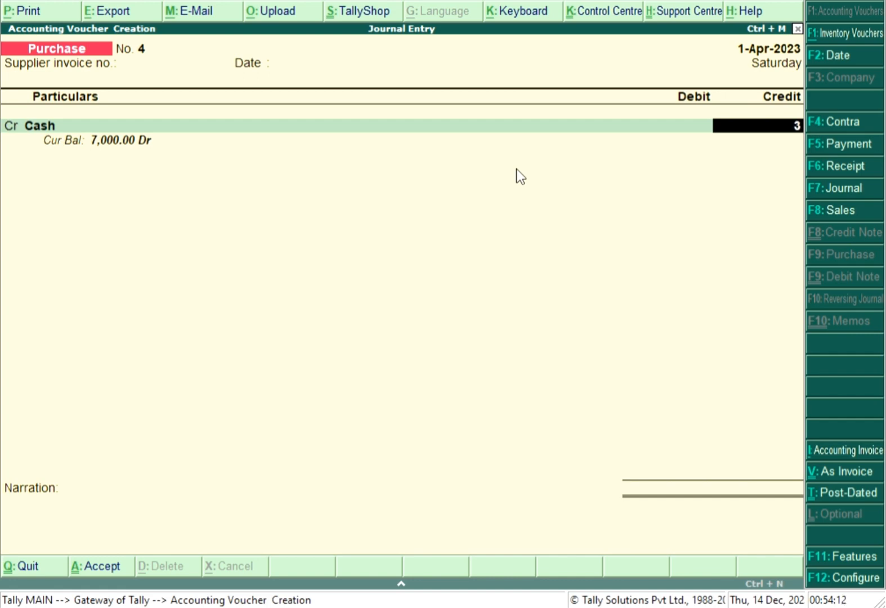
{"action": "type", "text": "000"}
{"action": "key", "text": "Return"}
Debit Purchase with 3,000 without any inventory allocation and save the cash purchase voucher with a blank narration.
{"action": "key", "text": "Return"}
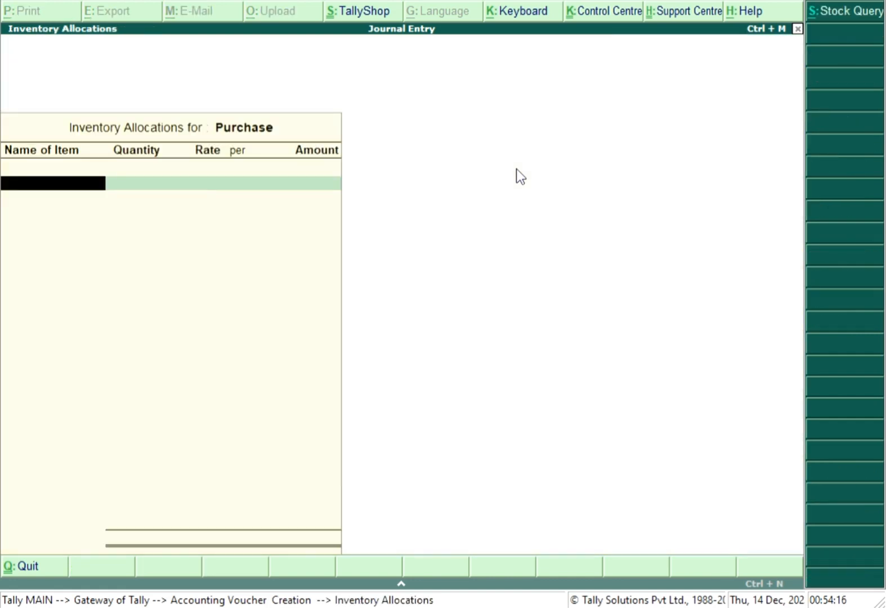
{"action": "key", "text": "Return"}
{"action": "key", "text": "Return"}
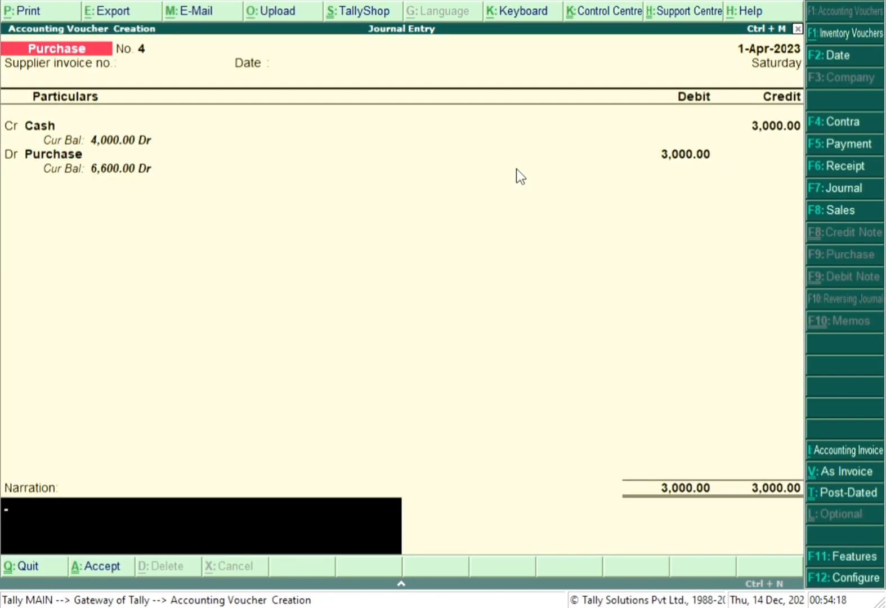
{"action": "key", "text": "Return"}
{"action": "key", "text": "Return"}
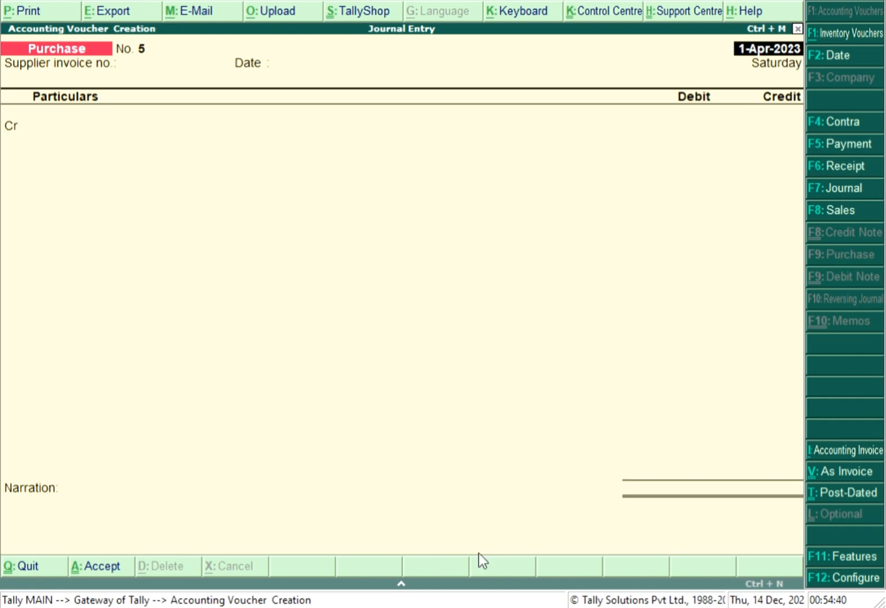
Start a journal voucher and create a Furniture ledger under Fixed Assets, without an alias, for its debit line.
{"action": "key", "text": "F7"}
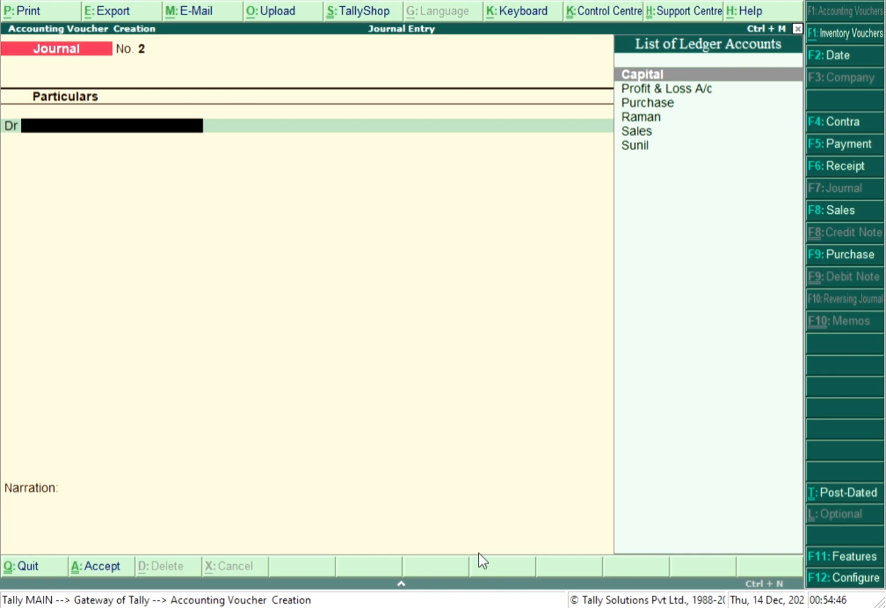
{"action": "key", "text": "alt+c"}
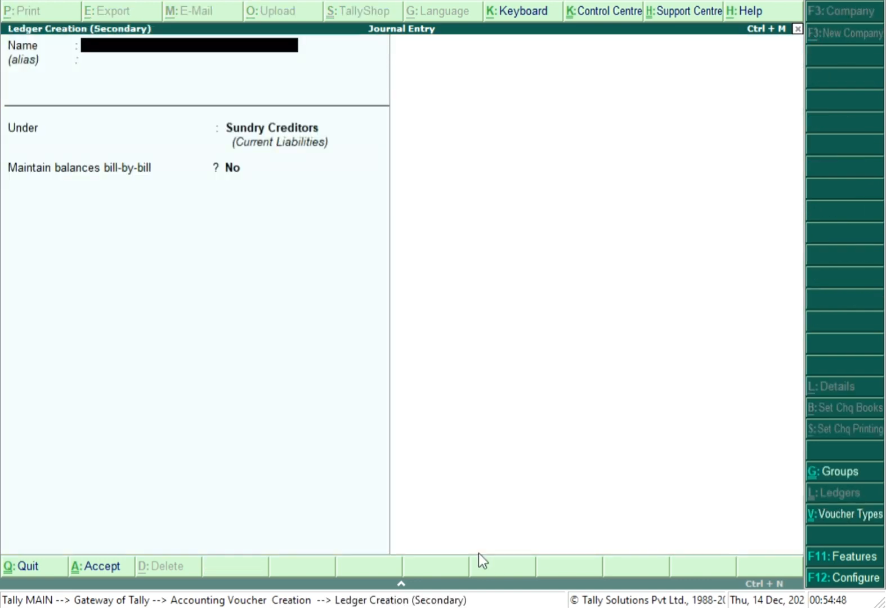
{"action": "type", "text": "Furniture"}
{"action": "key", "text": "Return"}
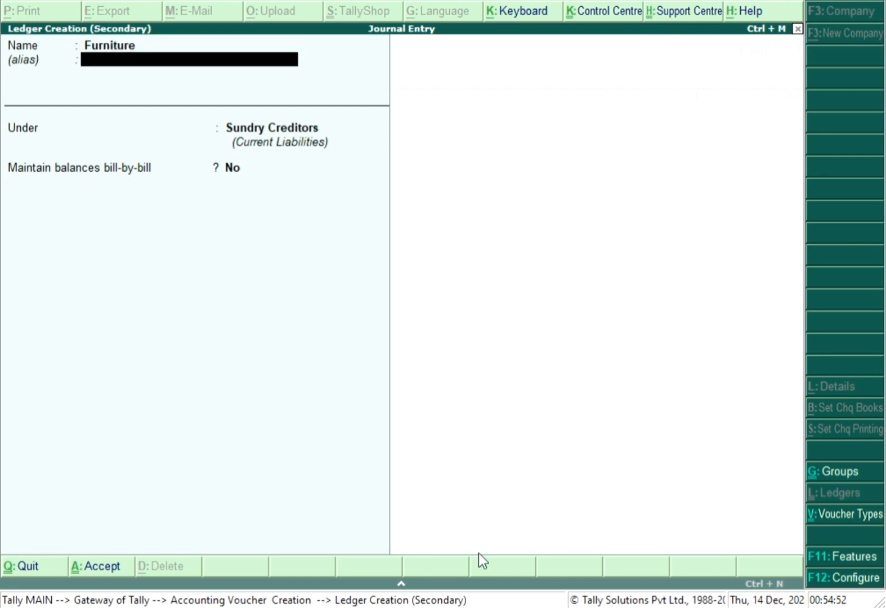
{"action": "key", "text": "Return"}
{"action": "type", "text": "F"}
{"action": "key", "text": "Return"}
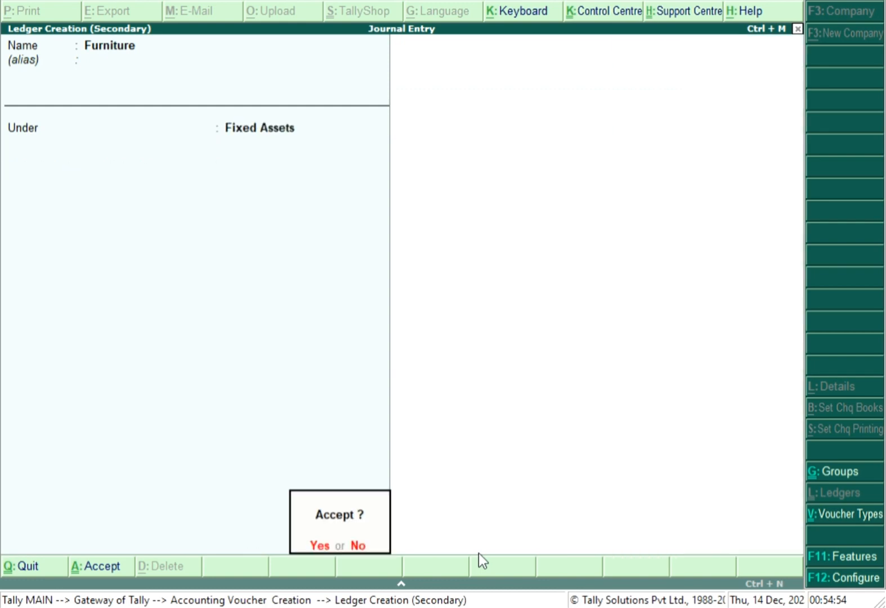
{"action": "key", "text": "Return"}
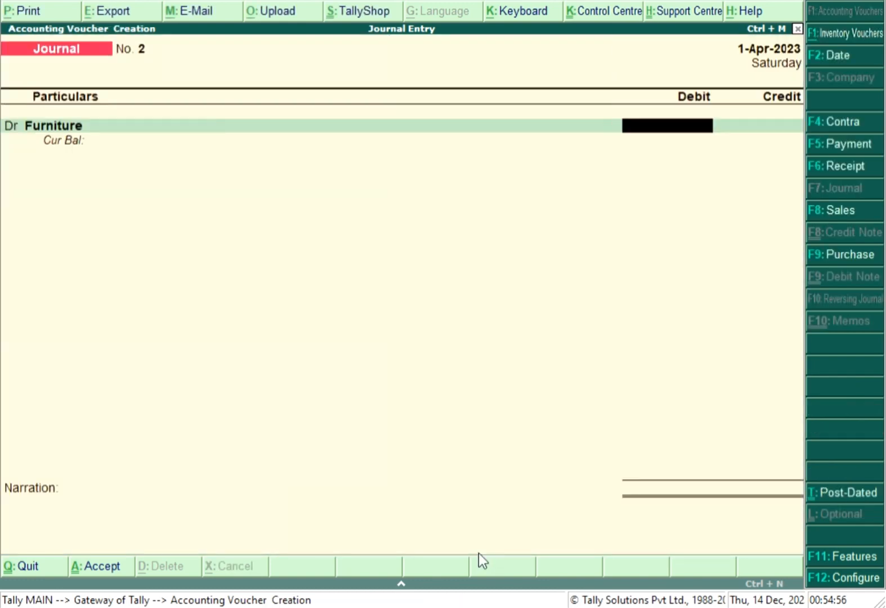
Debit Furniture and credit Profit & Loss A/c with 700 each, and save the journal voucher with a blank narration.
{"action": "type", "text": "700"}
{"action": "key", "text": "Return"}
{"action": "key", "text": "Return"}
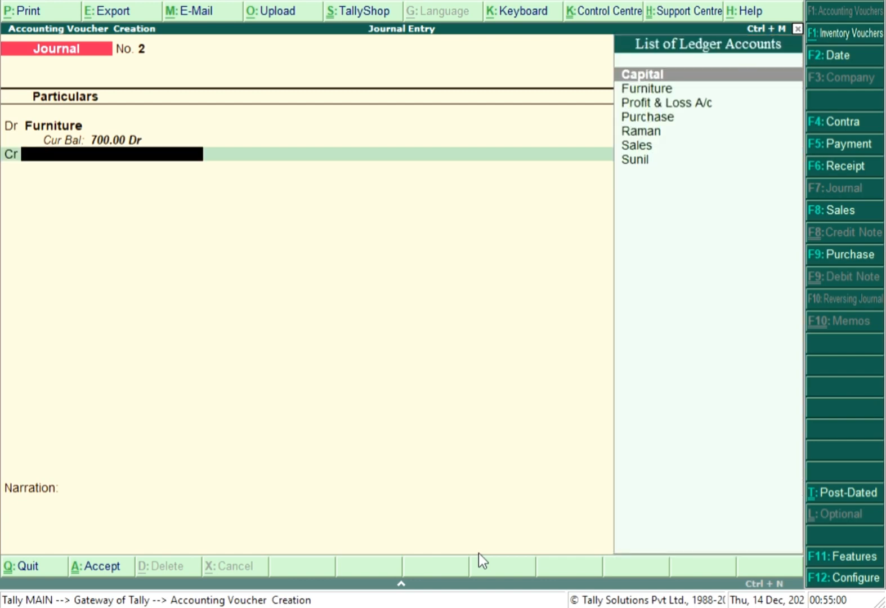
{"action": "key", "text": "Down"}
{"action": "key", "text": "Down"}
{"action": "key", "text": "Return"}
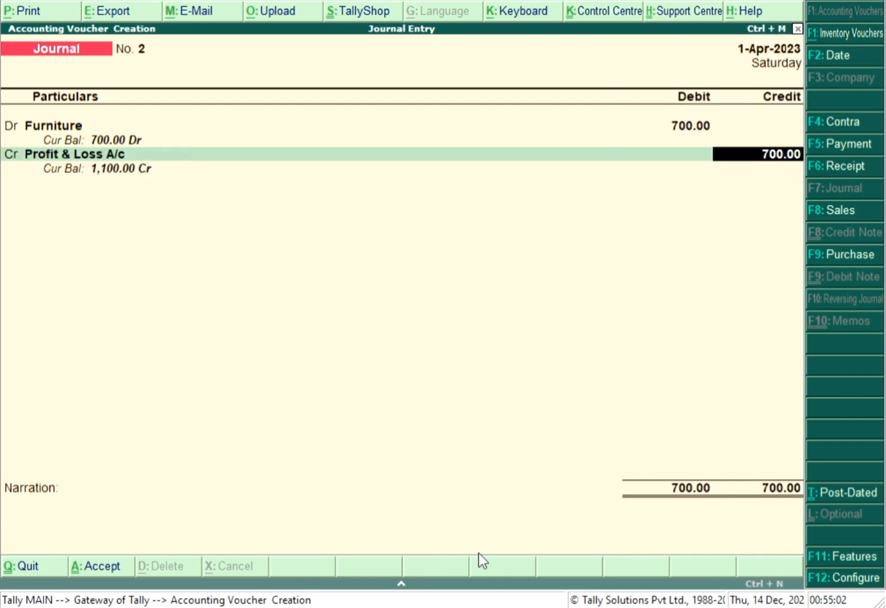
{"action": "key", "text": "Return"}
{"action": "key", "text": "Return"}
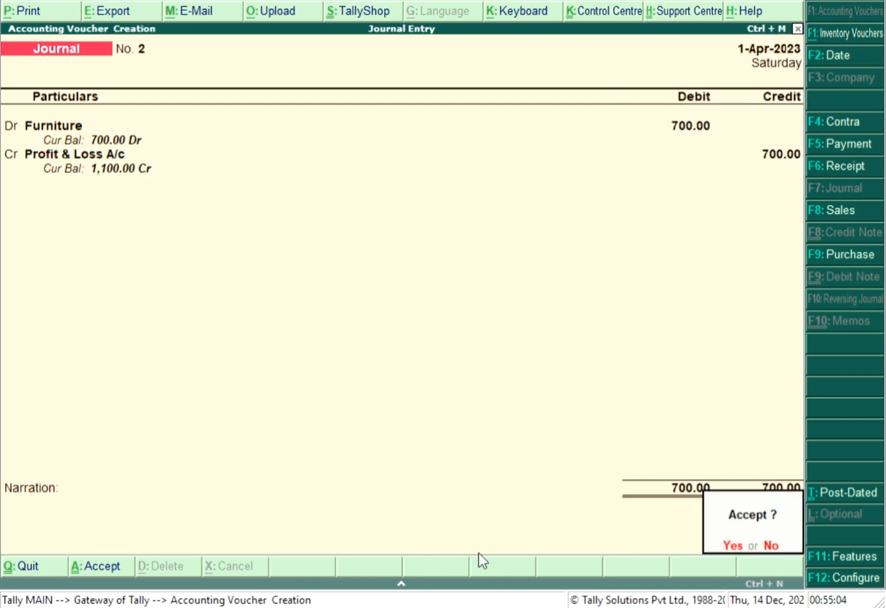
{"action": "key", "text": "Return"}
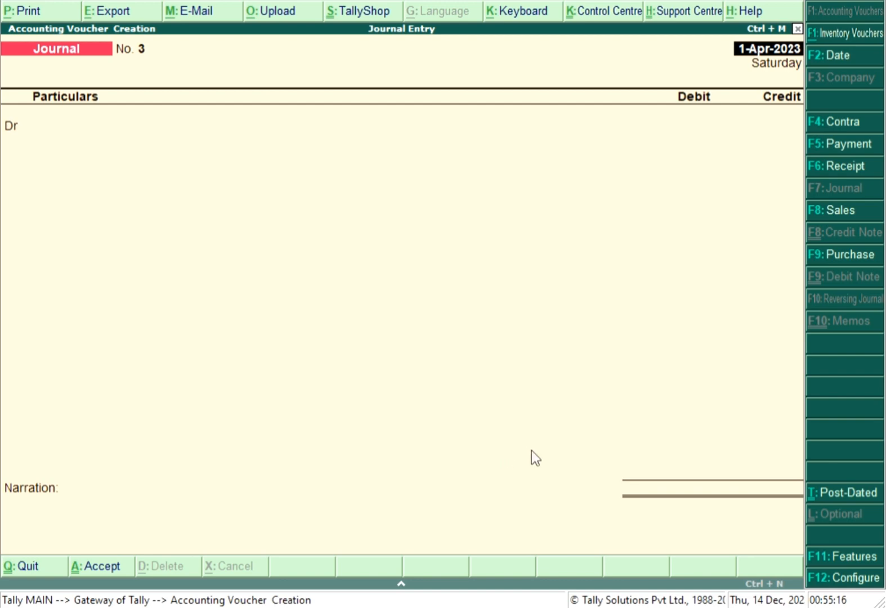
Quit the blank journal voucher and display the company's trial balance.
{"action": "key", "text": "BackSpace"}
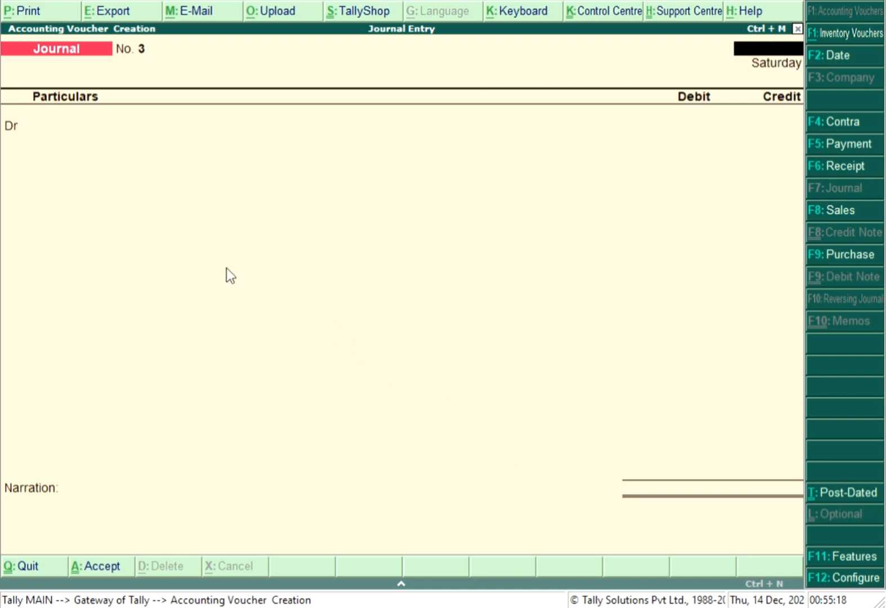
{"action": "key", "text": "Escape"}
{"action": "key", "text": "Return"}
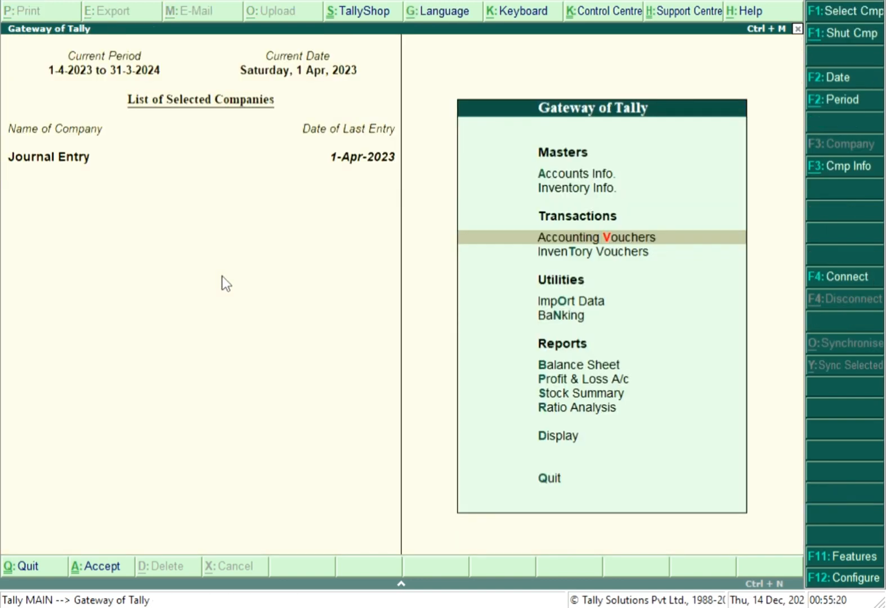
{"action": "key", "text": "Down"}
{"action": "key", "text": "Down"}
{"action": "key", "text": "Down"}
{"action": "key", "text": "Down"}
{"action": "key", "text": "Down"}
{"action": "key", "text": "Down"}
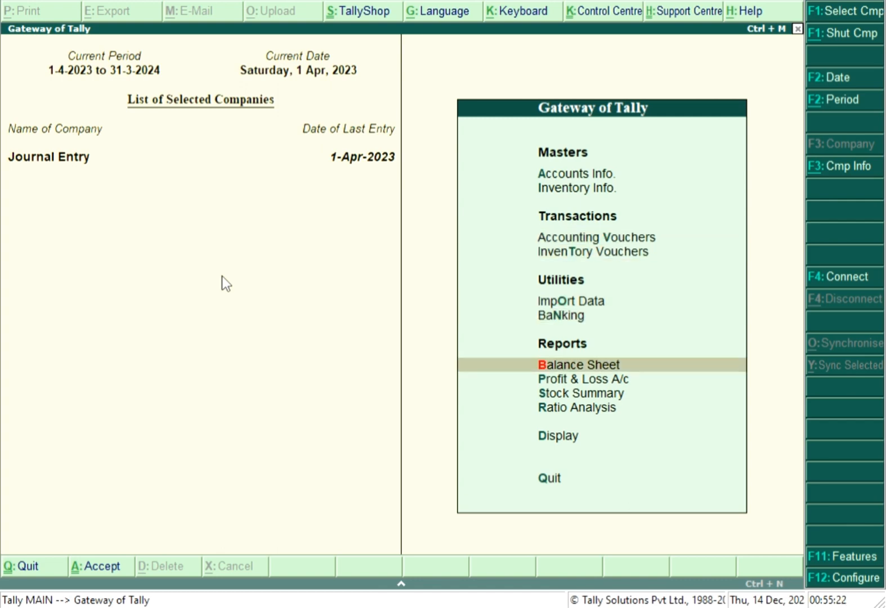
{"action": "key", "text": "Down"}
{"action": "key", "text": "Down"}
{"action": "key", "text": "Return"}
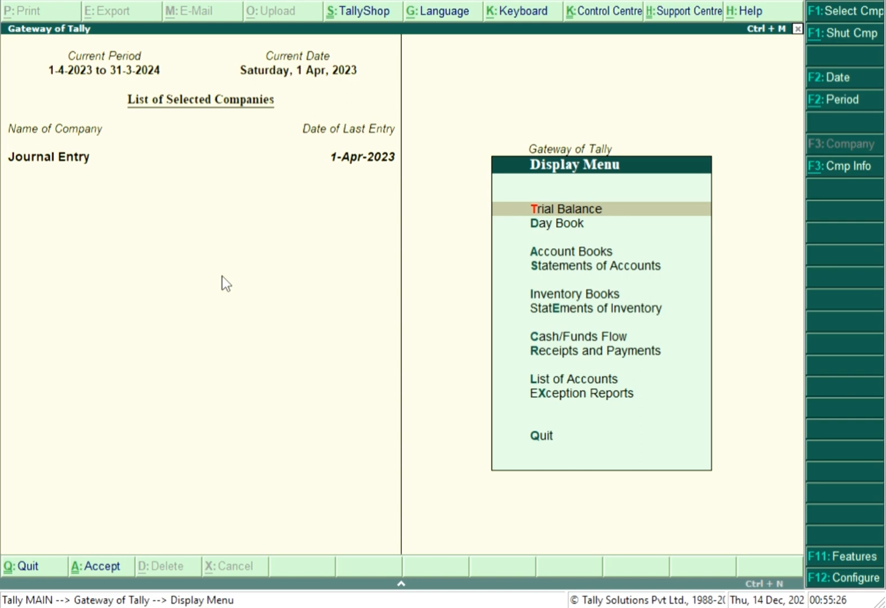
{"action": "key", "text": "Return"}
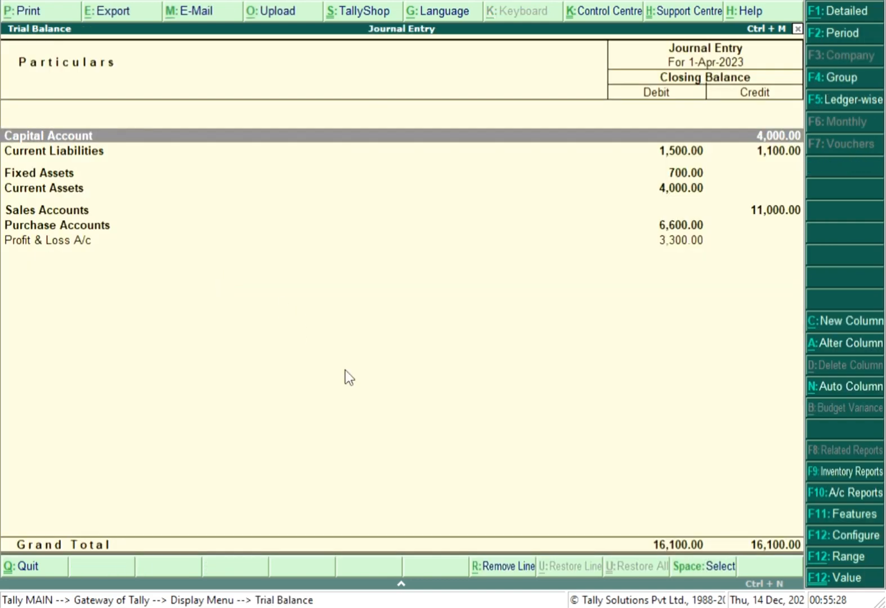